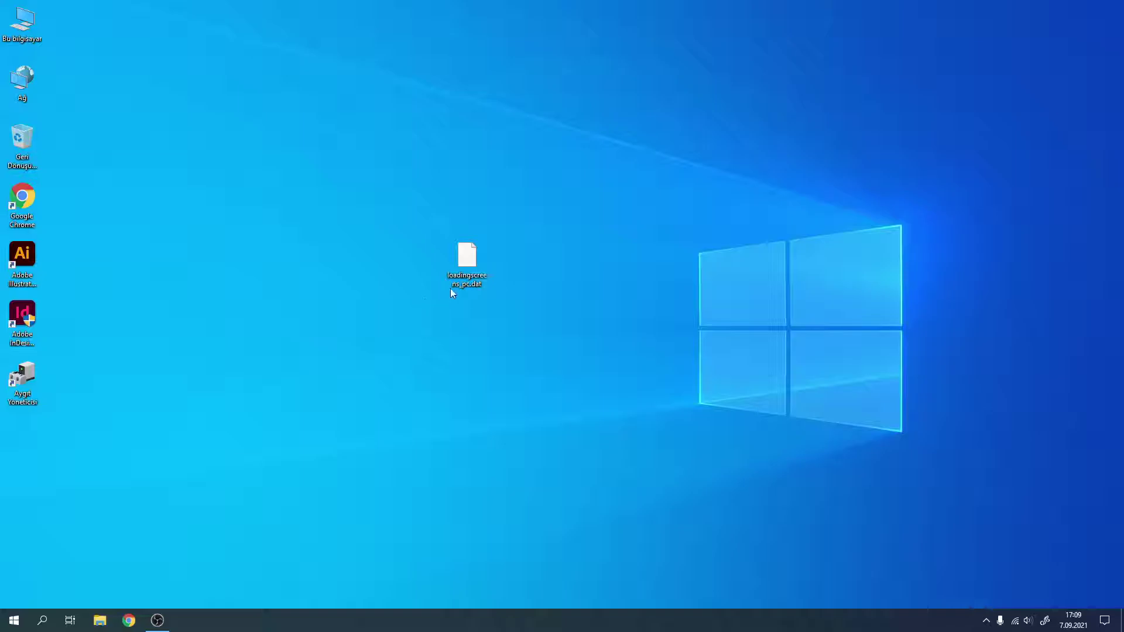
- Open loadingscreens_pc.dat with Not Defteri and make it the default application for all .dat files
{"action": "left_click", "coordinate": [467, 263]}
{"action": "mouse_move", "coordinate": [470, 275]}
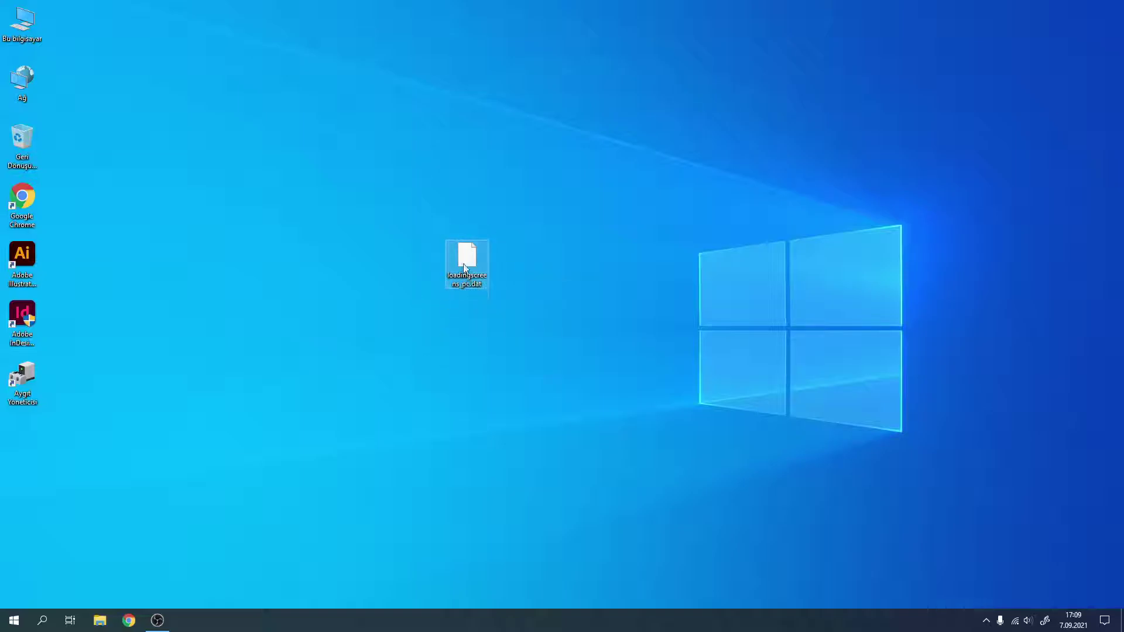
{"action": "right_click", "coordinate": [463, 265]}
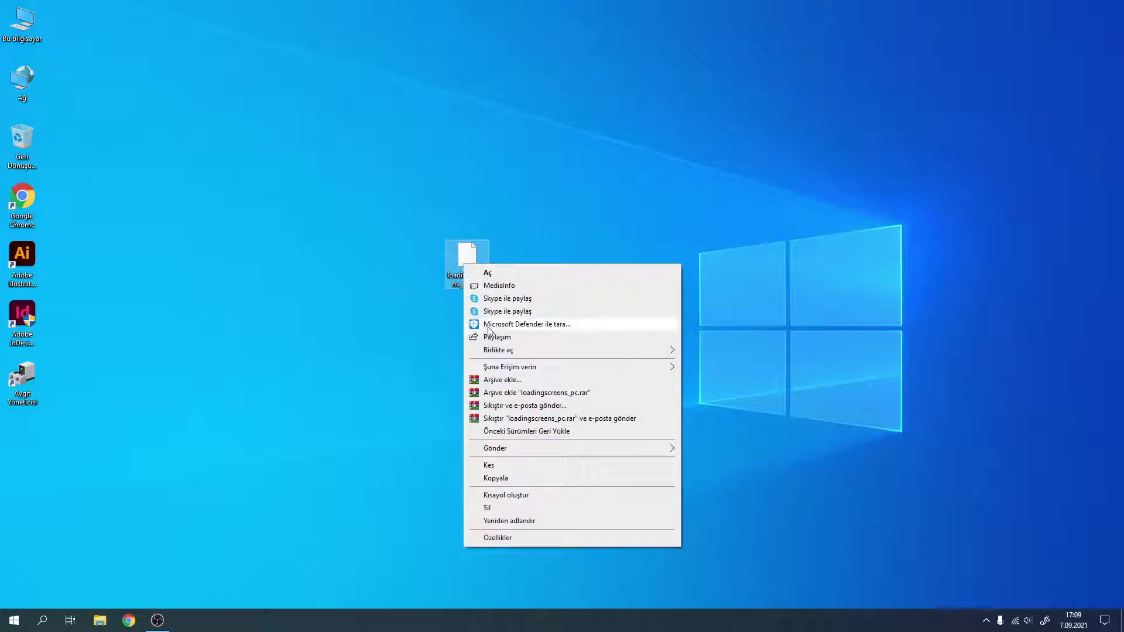
{"action": "mouse_move", "coordinate": [509, 350]}
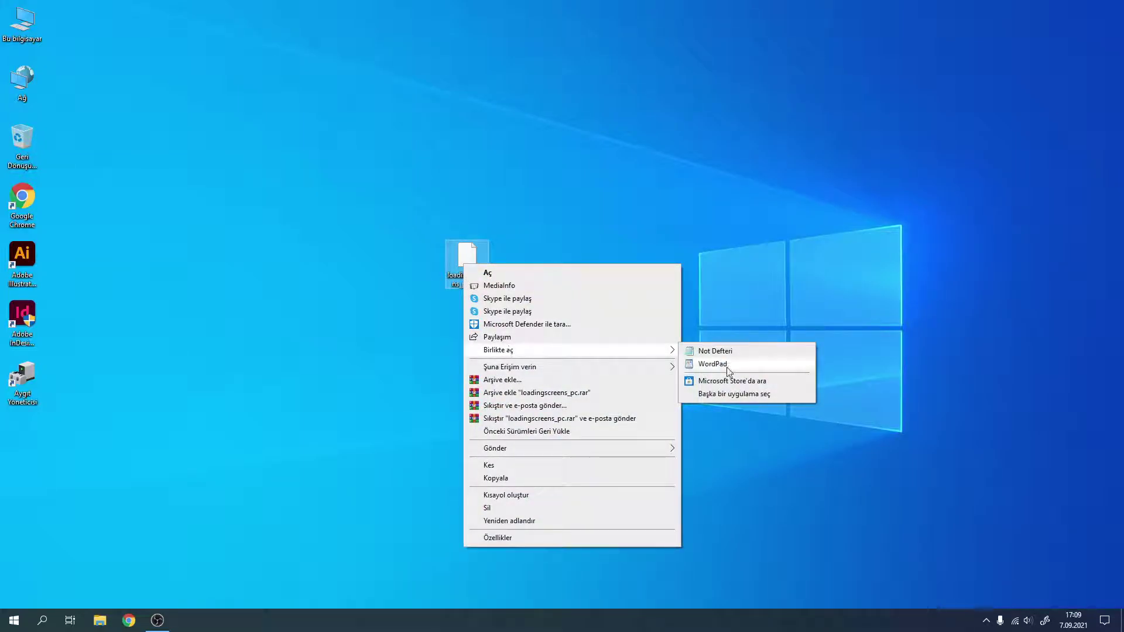
{"action": "left_click", "coordinate": [723, 395]}
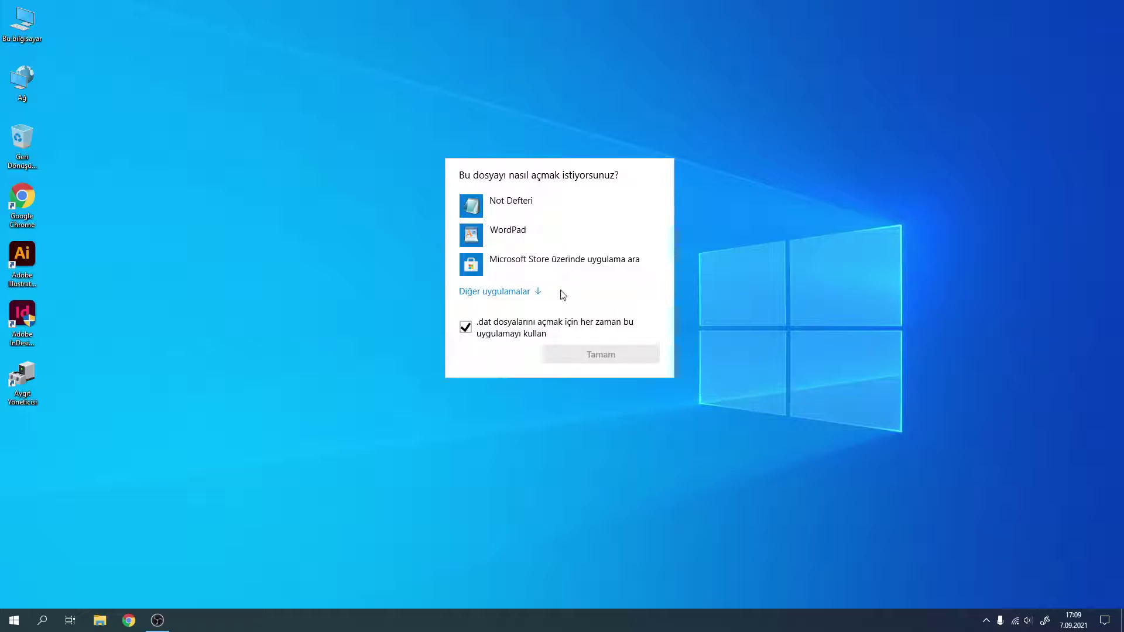
{"action": "left_click", "coordinate": [494, 203]}
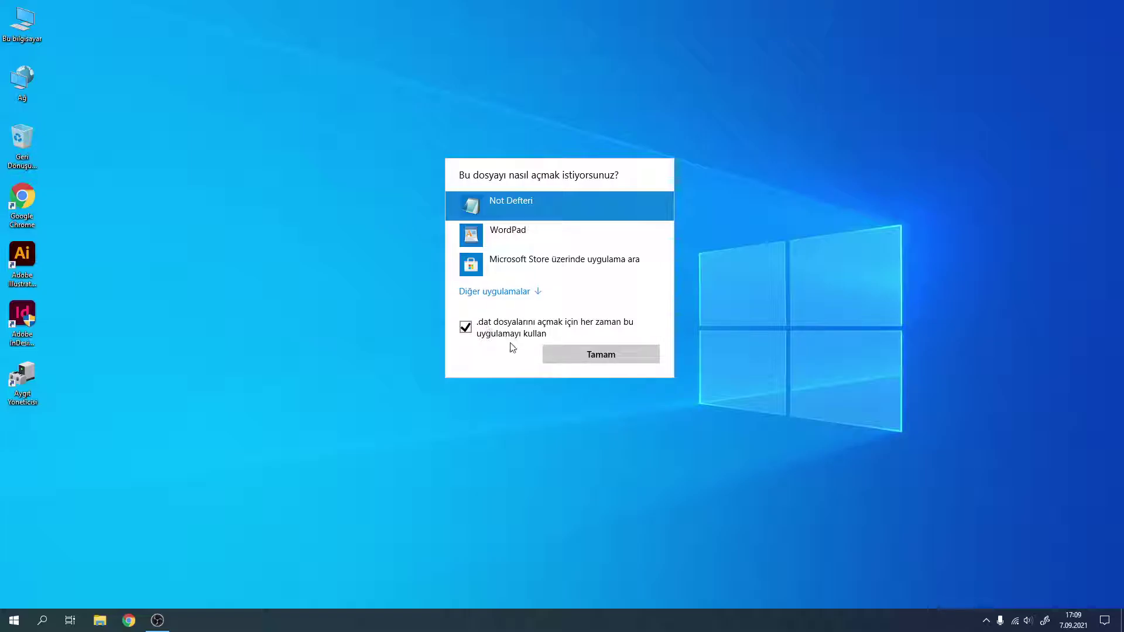
{"action": "left_click", "coordinate": [578, 348]}
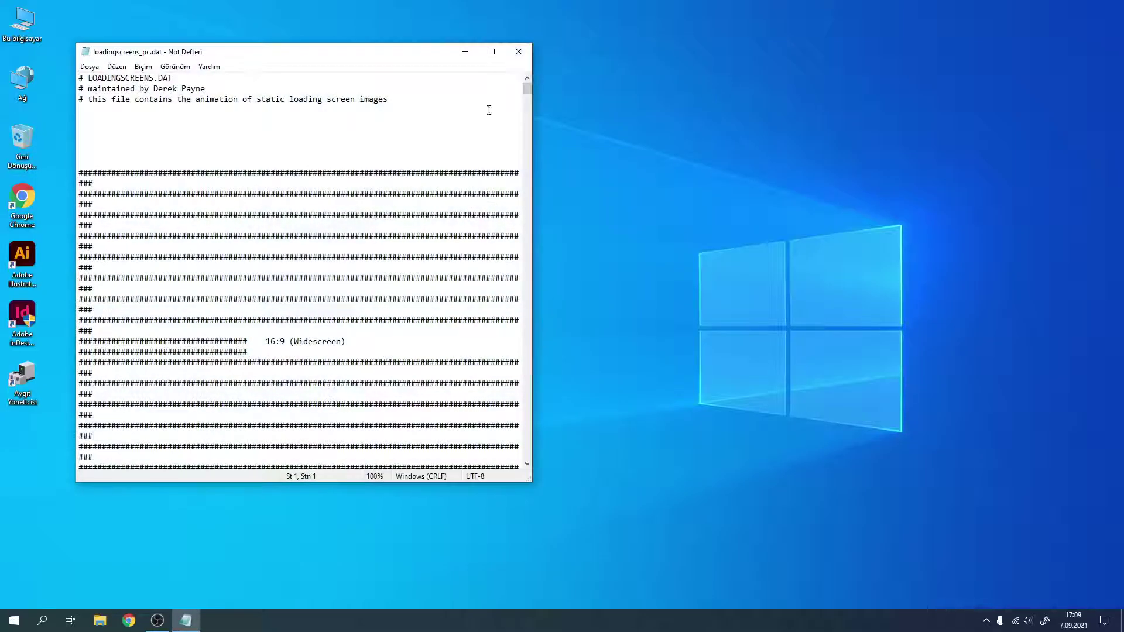
- Close the file, reopen it from the desktop to check which application is associated with it, and close it again
{"action": "left_click", "coordinate": [518, 53]}
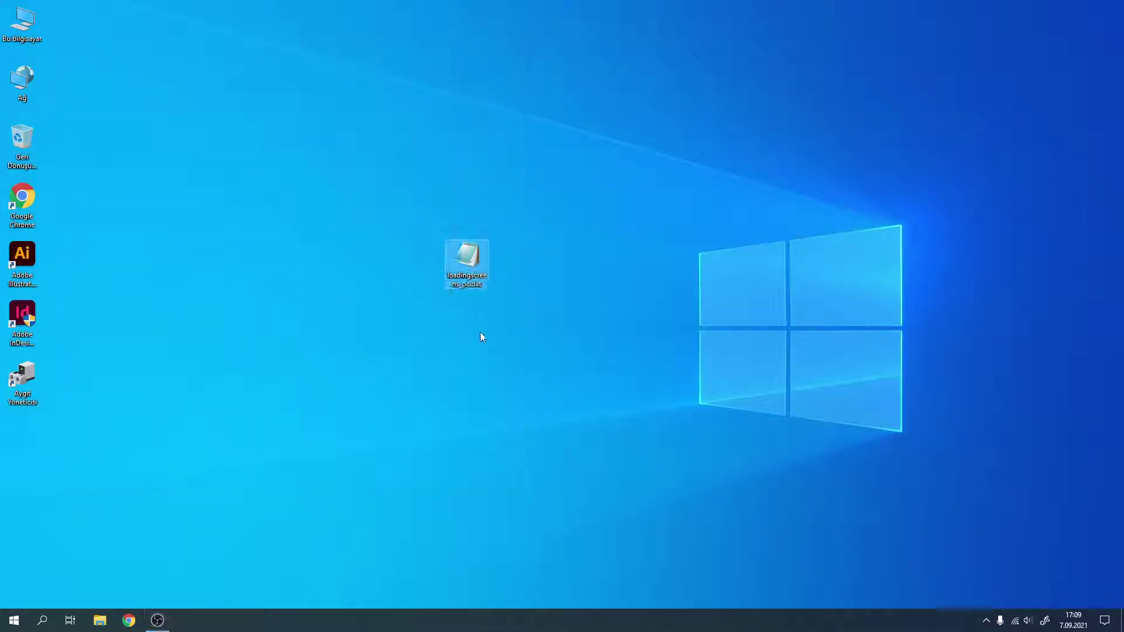
{"action": "double_click", "coordinate": [473, 259]}
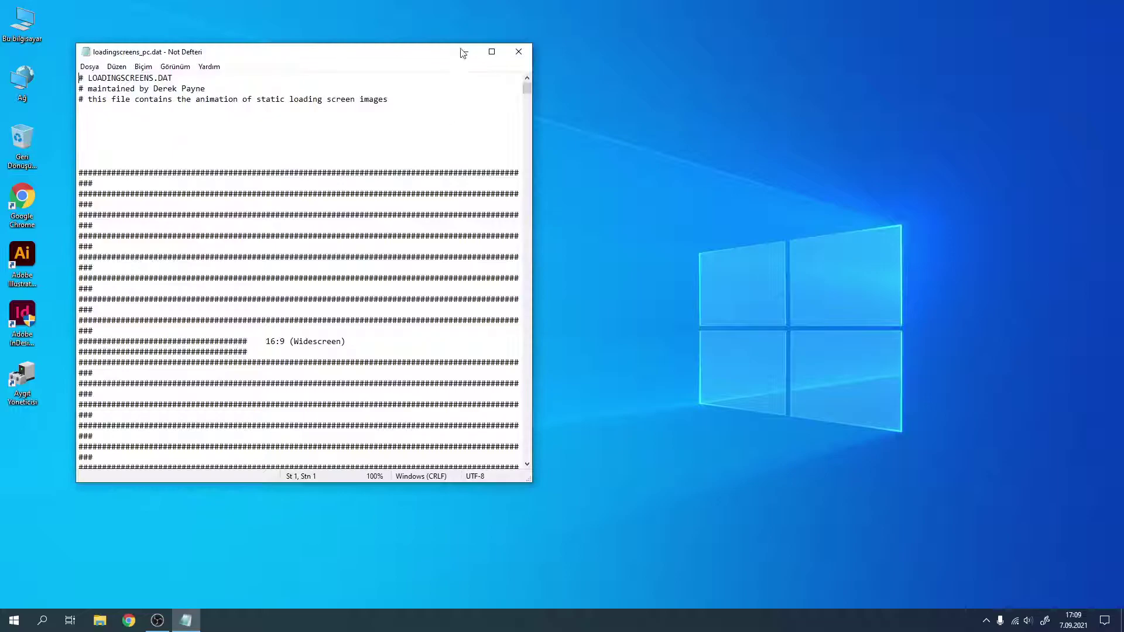
{"action": "left_click", "coordinate": [525, 55]}
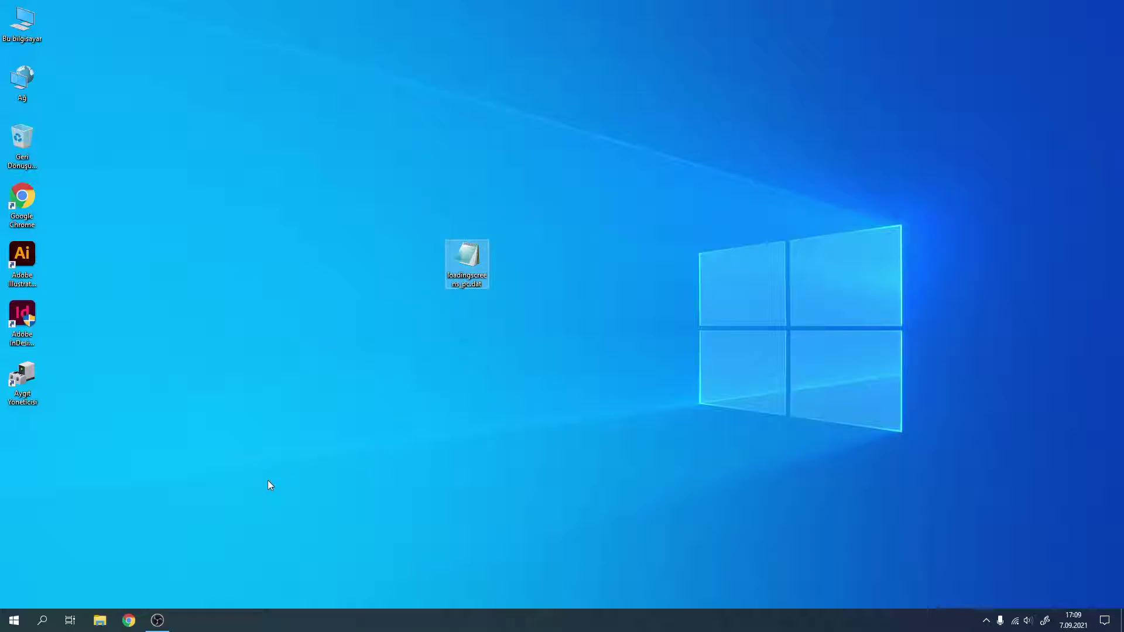
- Search for regedit, launch the Registry Editor and expand the HKEY_CURRENT_USER key
{"action": "left_click", "coordinate": [42, 621]}
{"action": "type", "text": "regedi"}
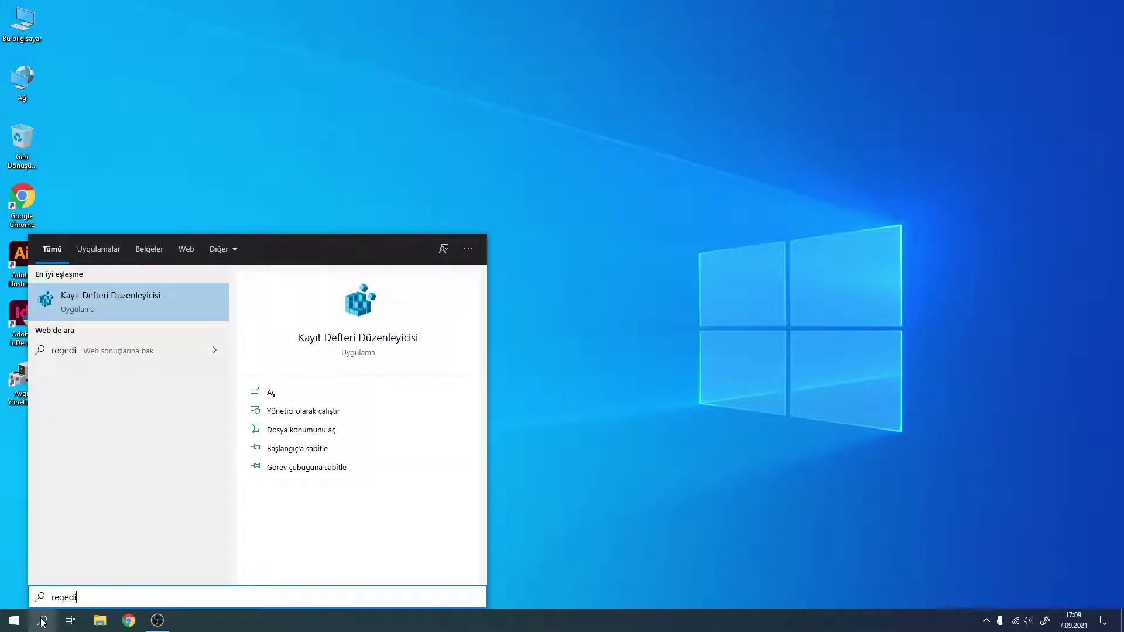
{"action": "left_click", "coordinate": [91, 300]}
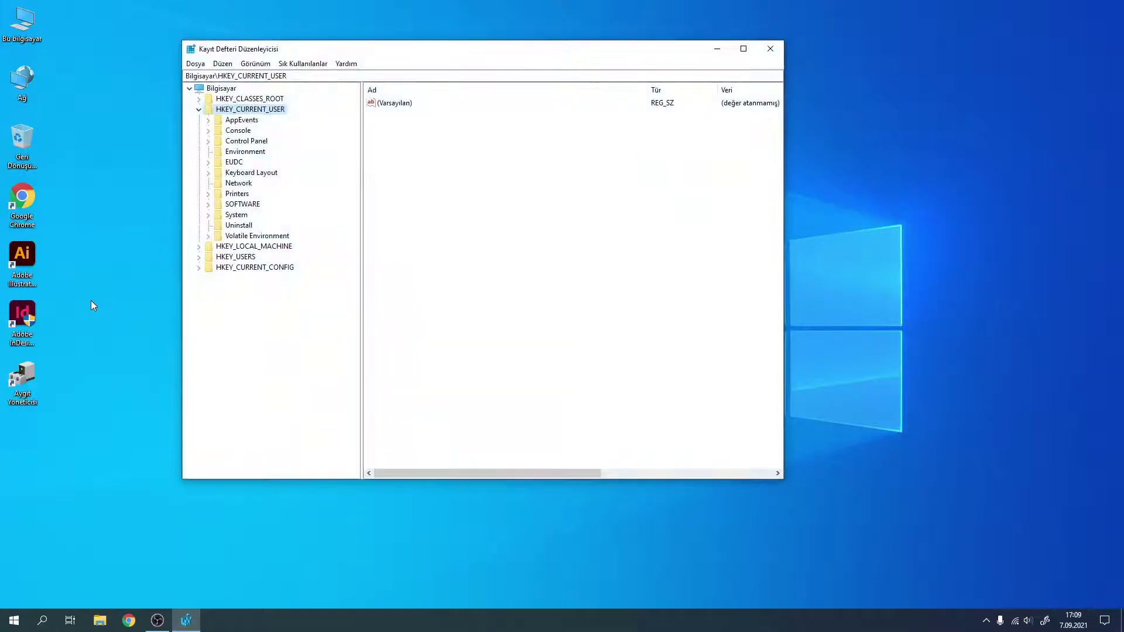
{"action": "left_click", "coordinate": [199, 110]}
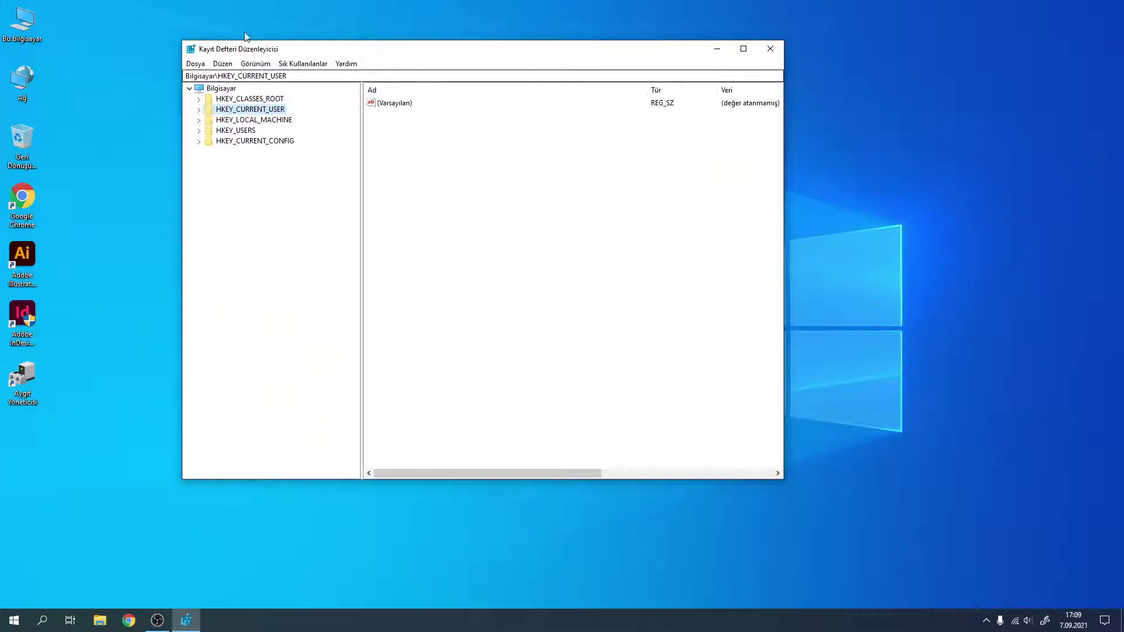
{"action": "left_click", "coordinate": [199, 110]}
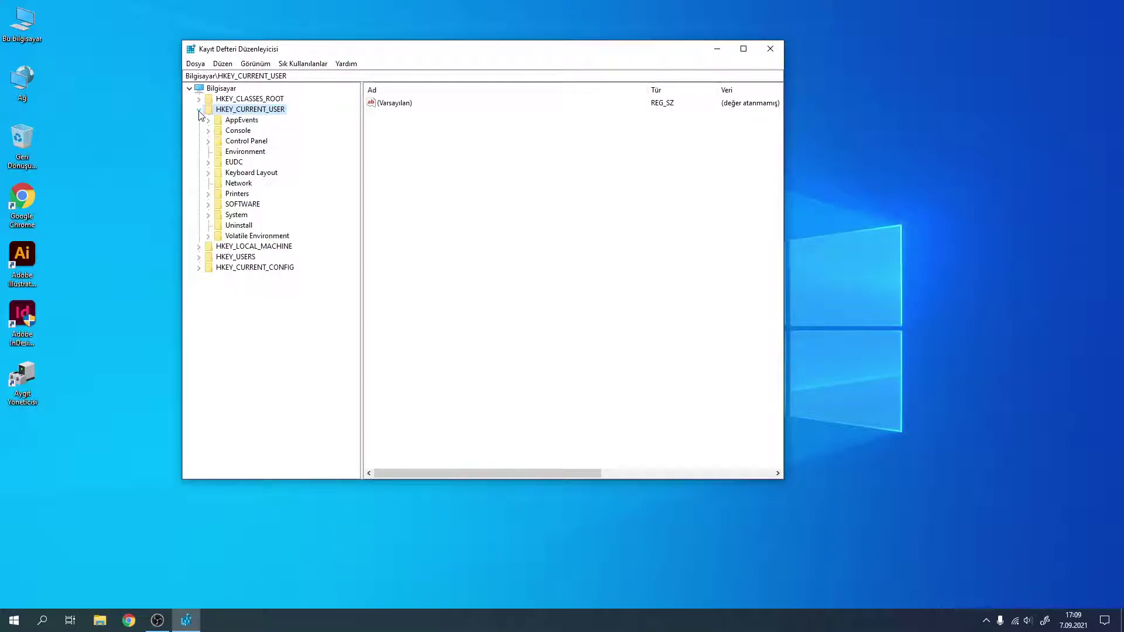
- Under HKEY_CURRENT_USER, expand the registry path SOFTWARE\Microsoft\Windows\CurrentVersion\Explorer\FileExts
{"action": "left_click", "coordinate": [208, 205]}
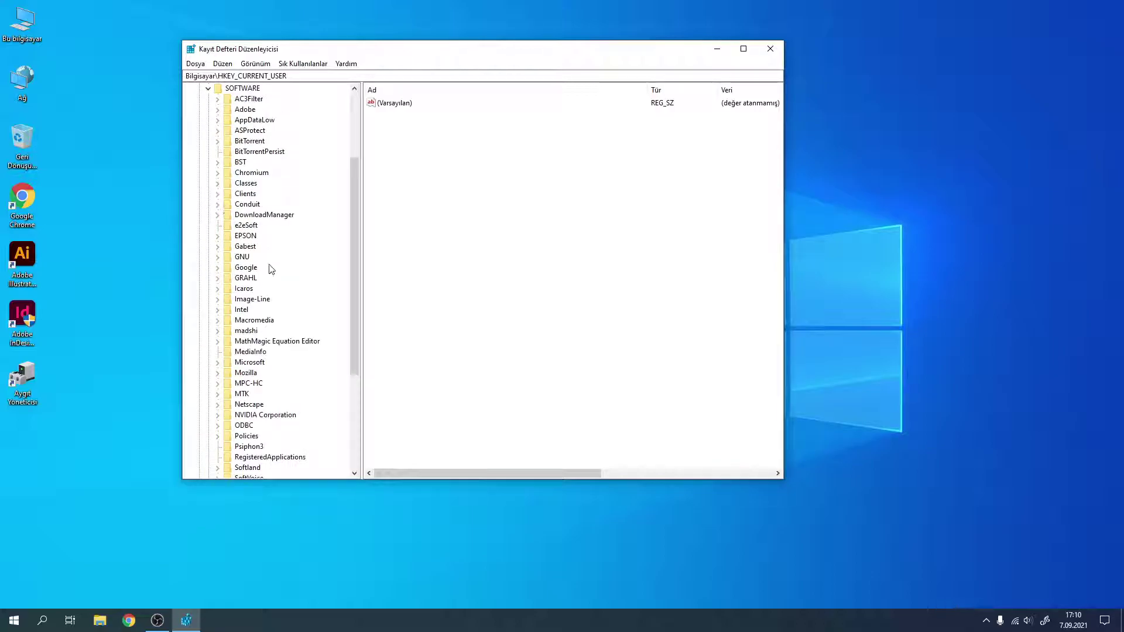
{"action": "scroll", "coordinate": [273, 261], "scroll_direction": "down", "scroll_amount": 3}
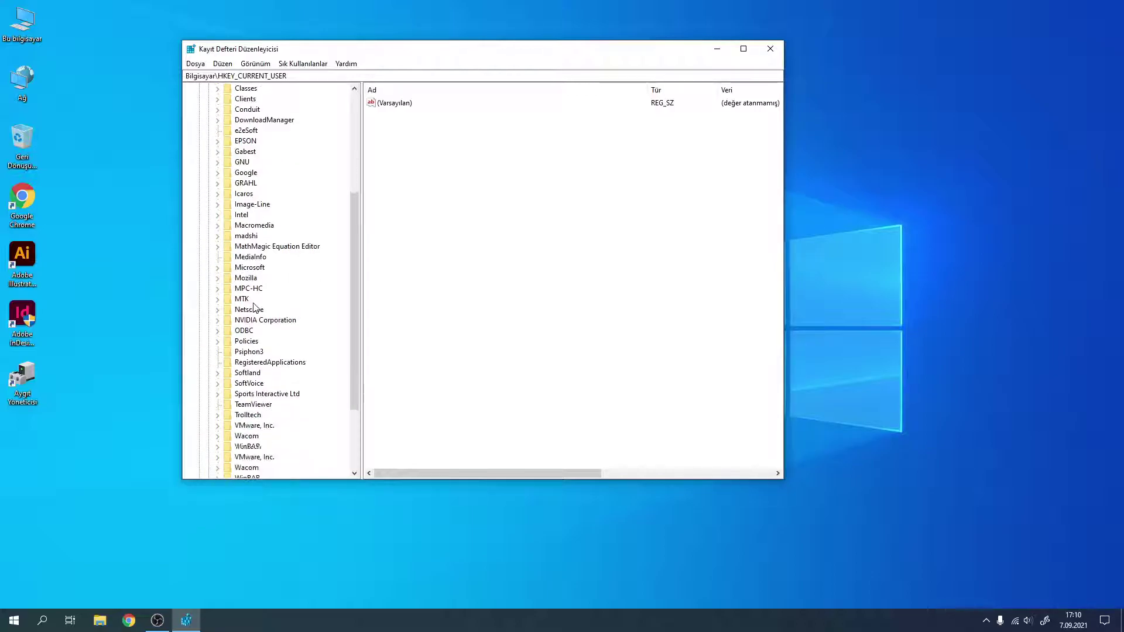
{"action": "left_click", "coordinate": [217, 268]}
{"action": "scroll", "coordinate": [256, 281], "scroll_direction": "down", "scroll_amount": 17}
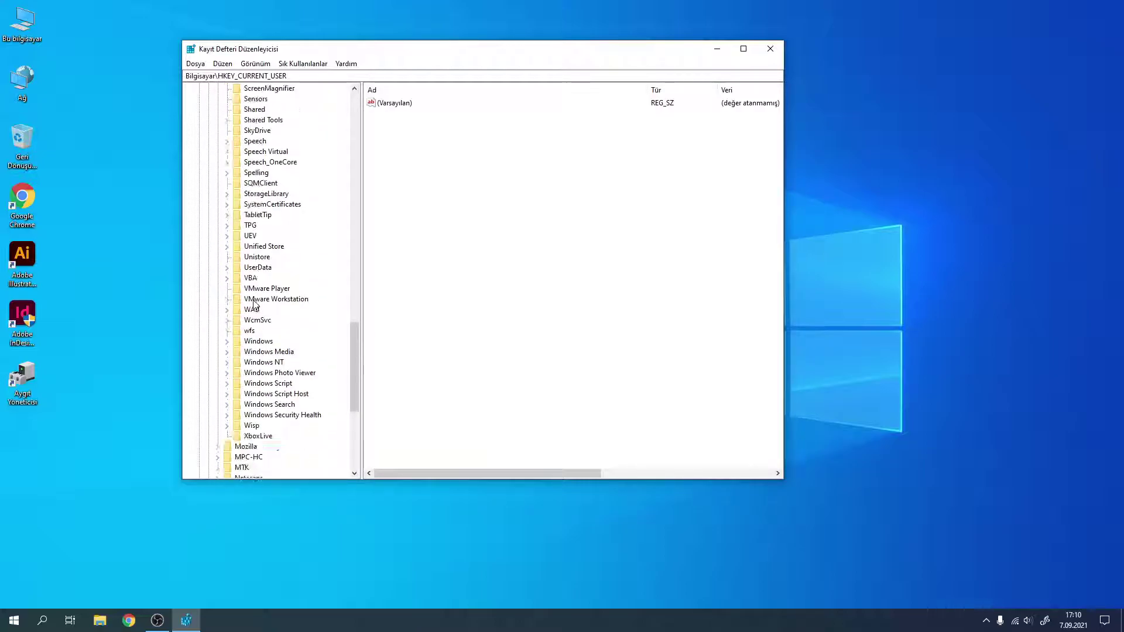
{"action": "left_click", "coordinate": [227, 341]}
{"action": "scroll", "coordinate": [228, 345], "scroll_direction": "down", "scroll_amount": 2}
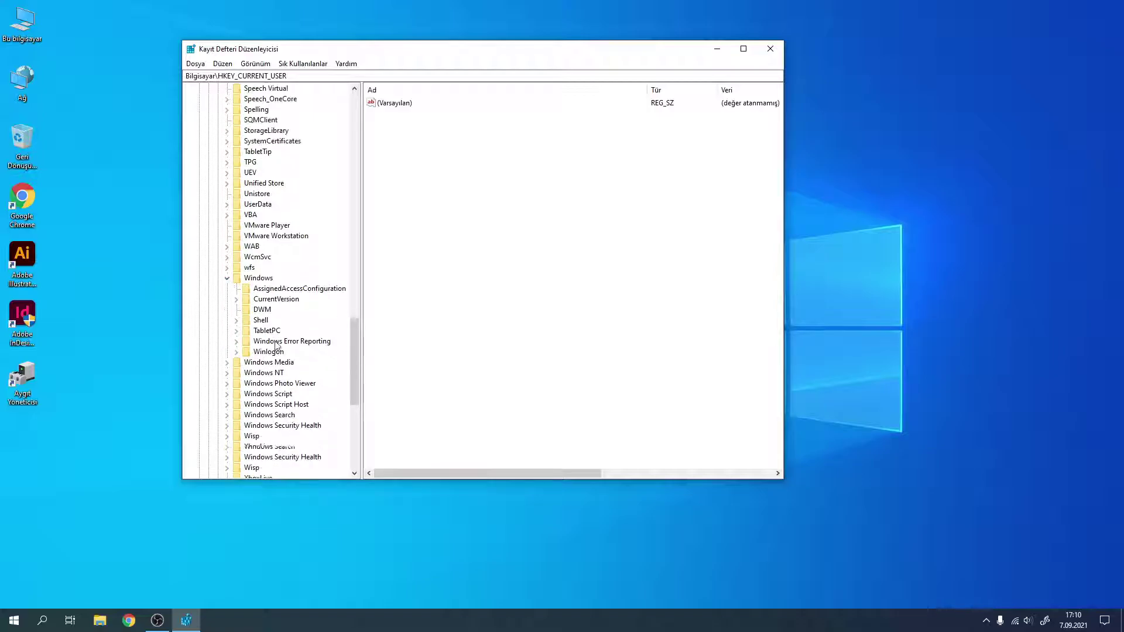
{"action": "left_click", "coordinate": [236, 301]}
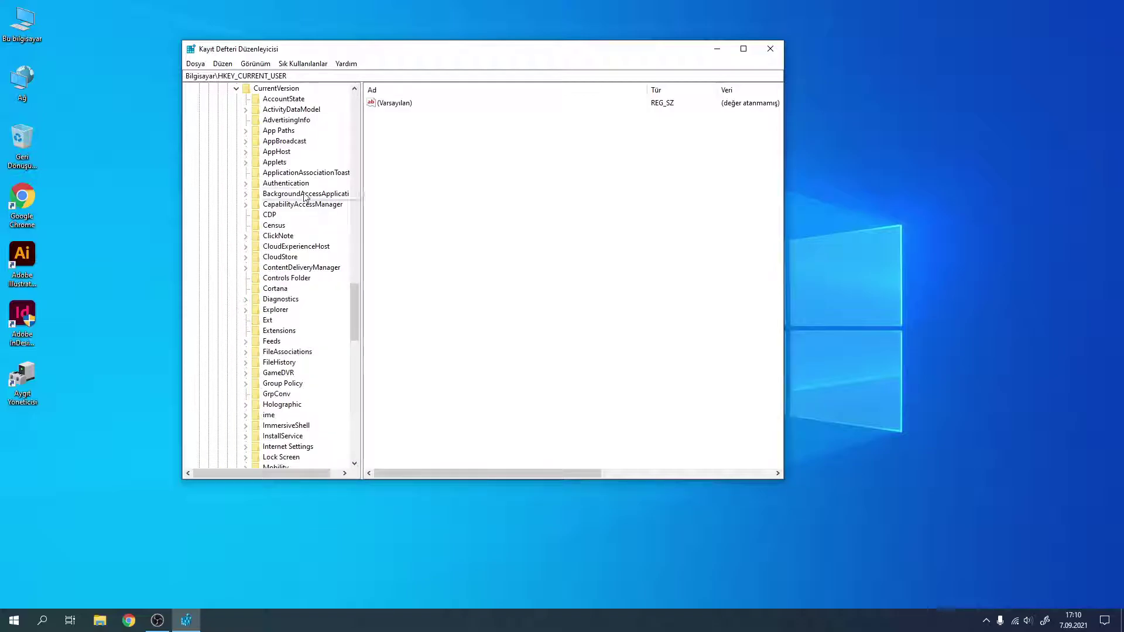
{"action": "left_click", "coordinate": [246, 310]}
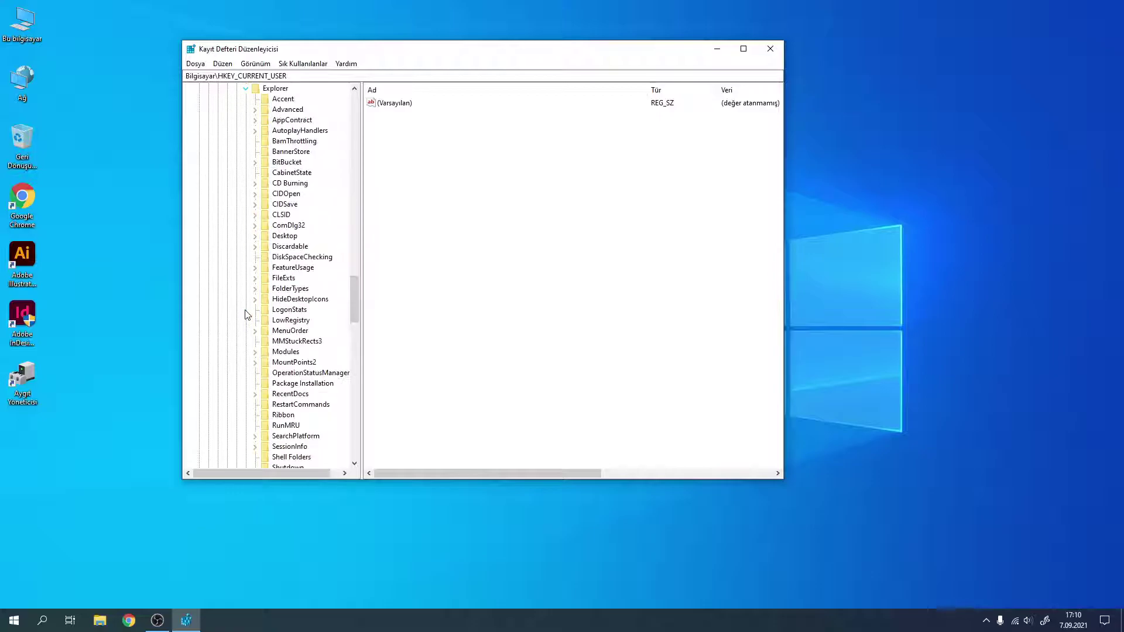
{"action": "left_click", "coordinate": [257, 279]}
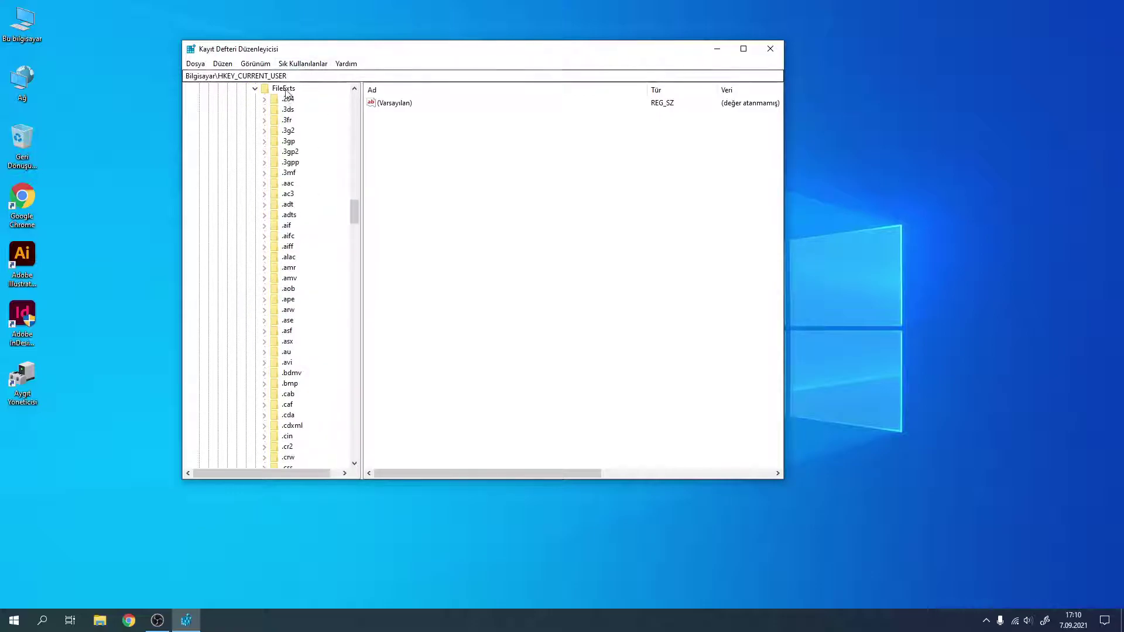
- Delete the .dat key with all its subkeys from FileExts
{"action": "scroll", "coordinate": [294, 273], "scroll_direction": "down", "scroll_amount": 4}
{"action": "scroll", "coordinate": [294, 272], "scroll_direction": "down", "scroll_amount": 5}
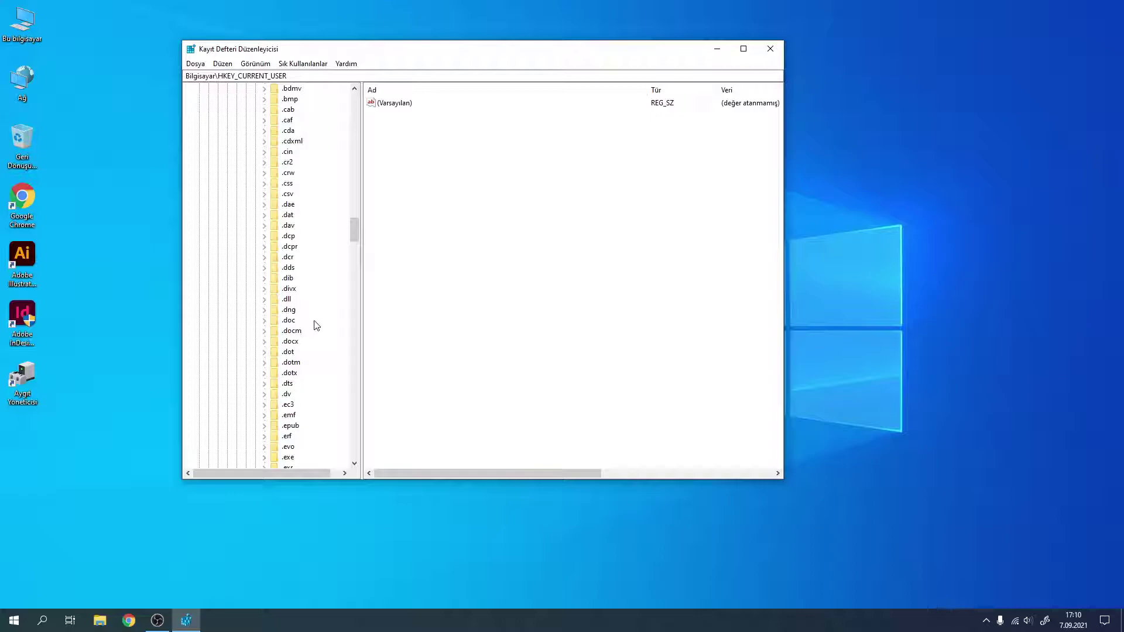
{"action": "left_click", "coordinate": [287, 218]}
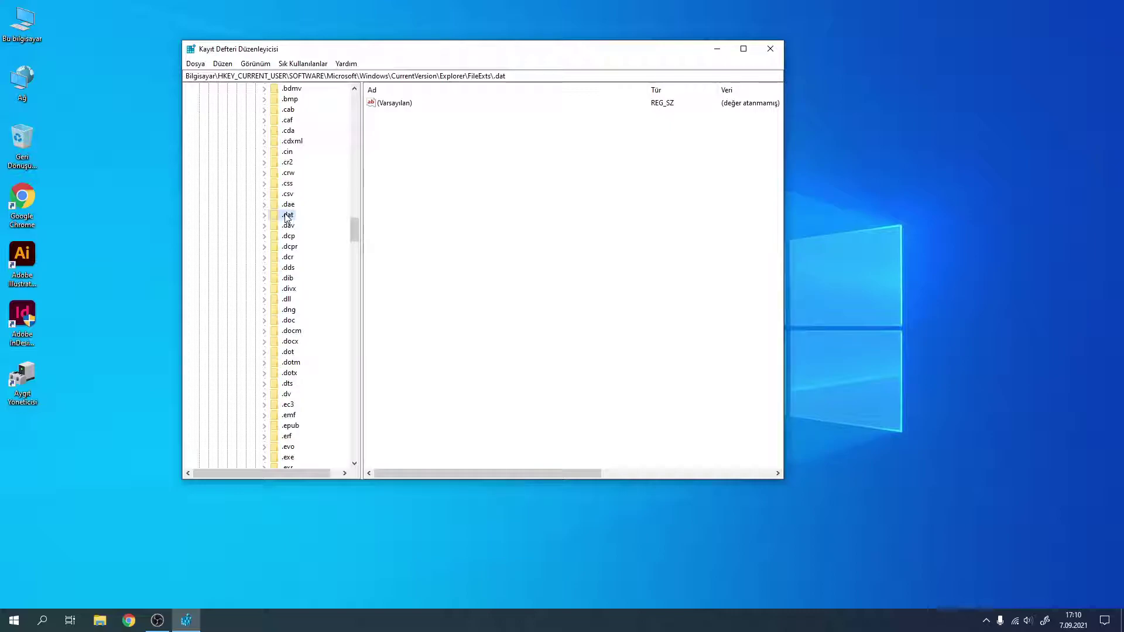
{"action": "right_click", "coordinate": [274, 220]}
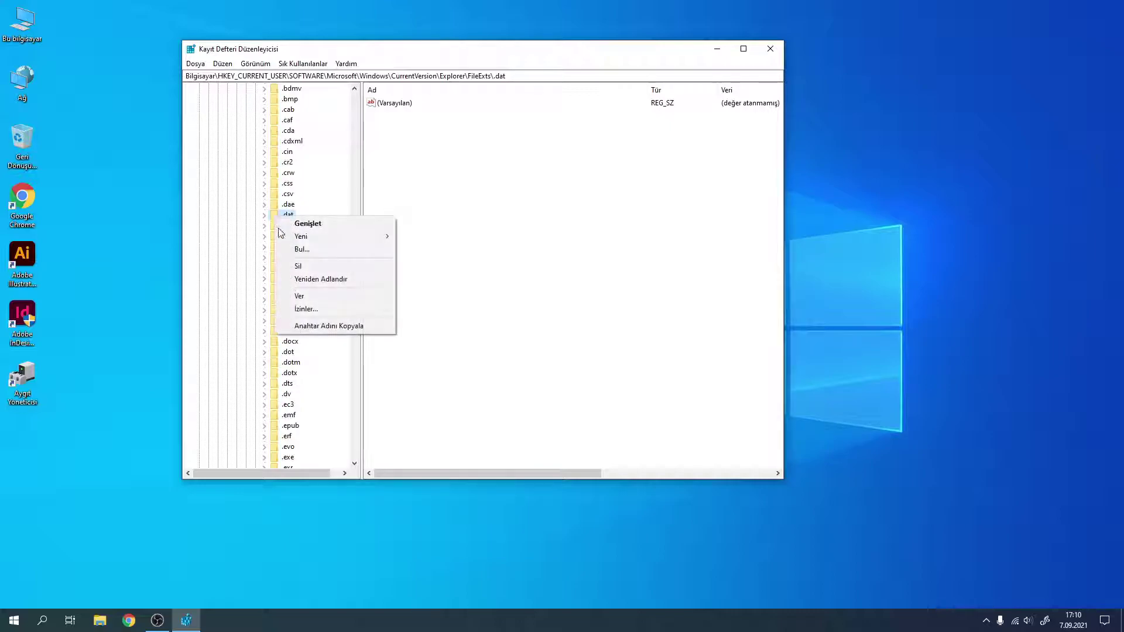
{"action": "left_click", "coordinate": [287, 266]}
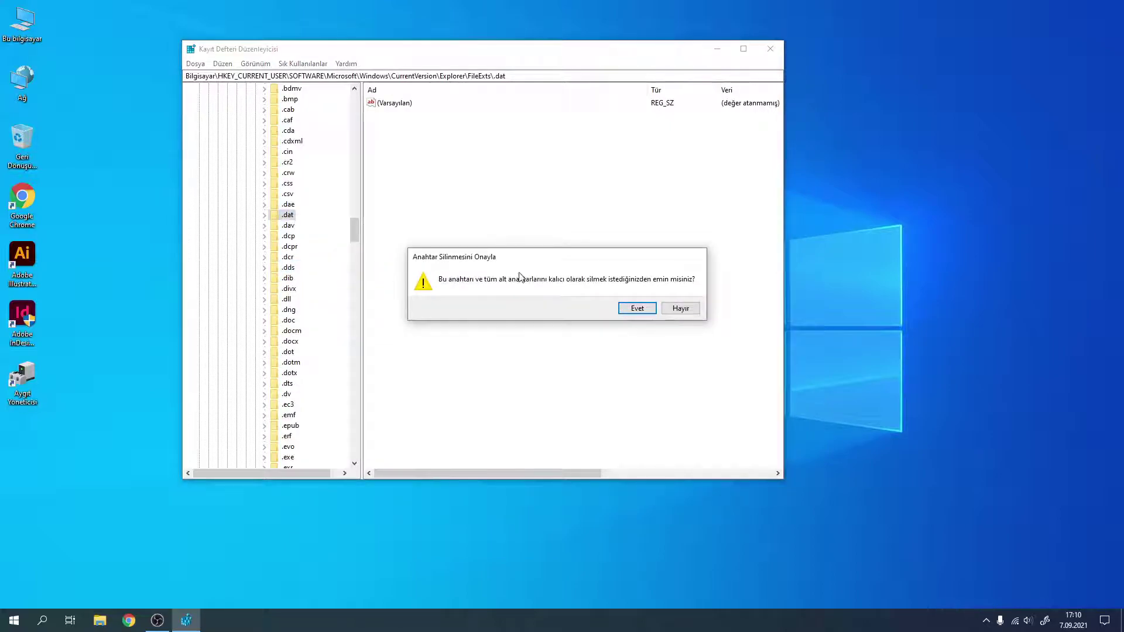
{"action": "left_click", "coordinate": [641, 309]}
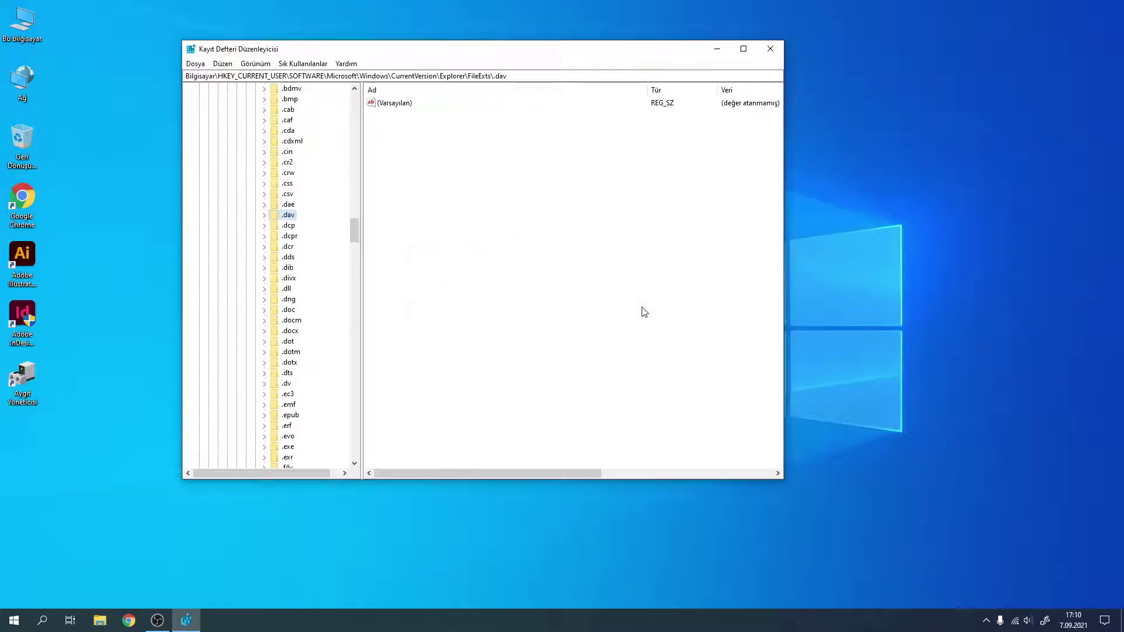
- Close the Registry Editor and refresh the desktop
{"action": "left_click", "coordinate": [778, 56]}
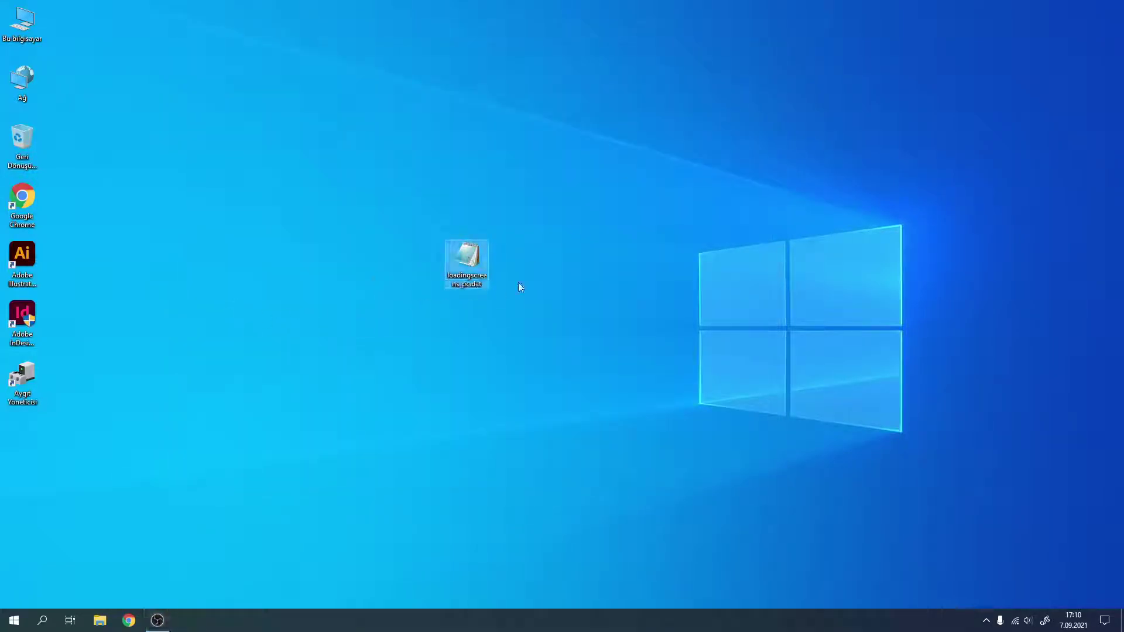
{"action": "right_click", "coordinate": [252, 303]}
{"action": "left_click", "coordinate": [283, 338]}
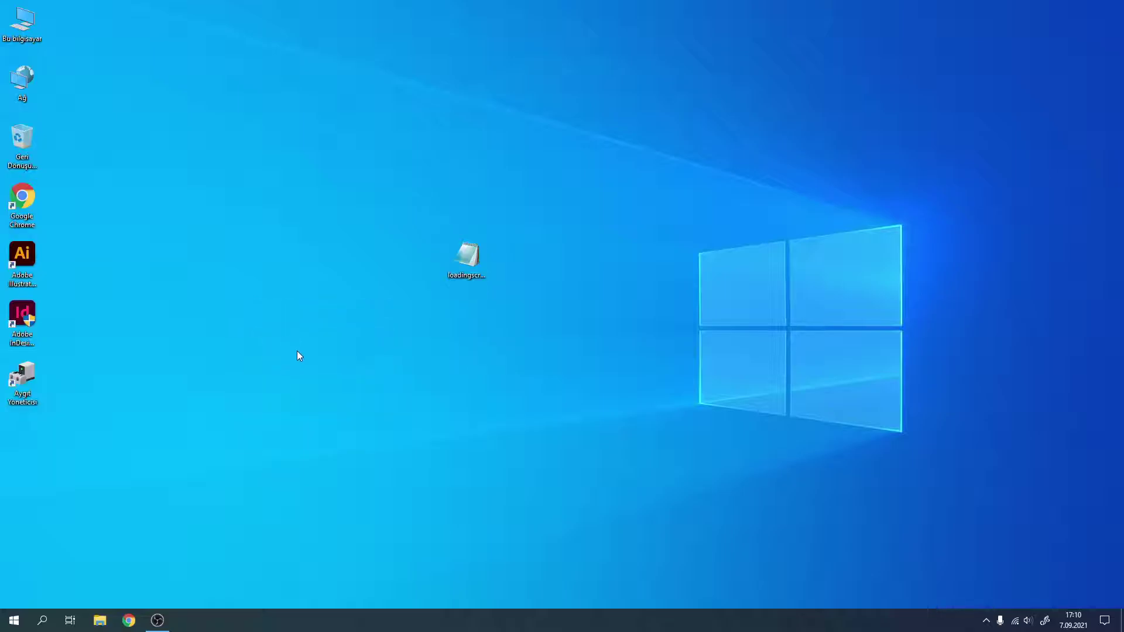
- Open Task Manager and end the explorer.exe process from its detailed process list
{"action": "right_click", "coordinate": [381, 624]}
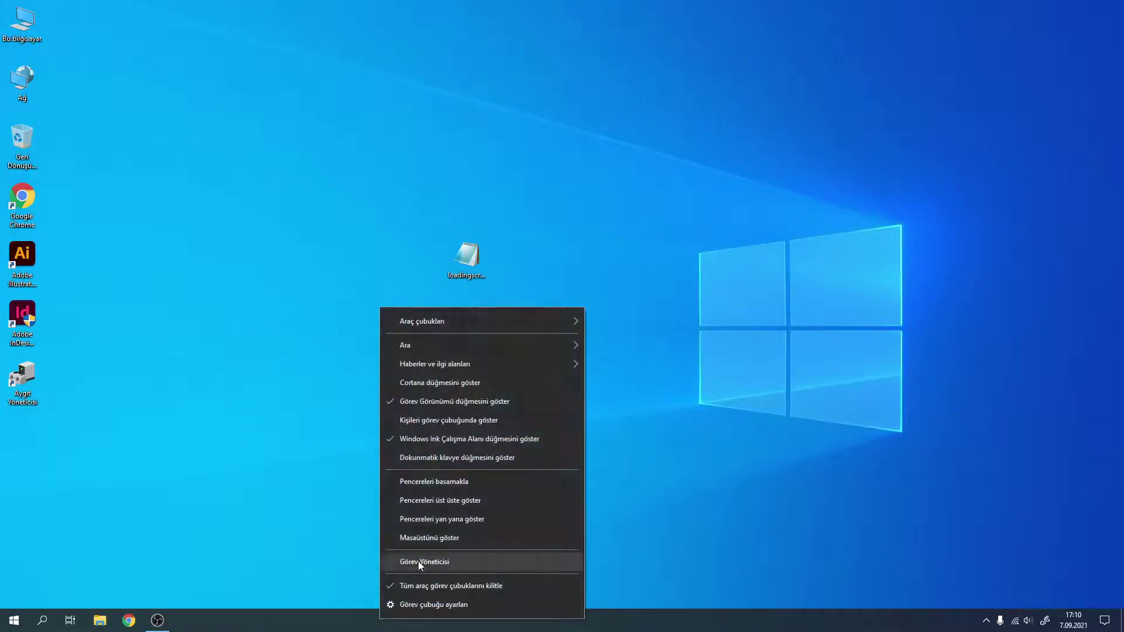
{"action": "right_click", "coordinate": [326, 622]}
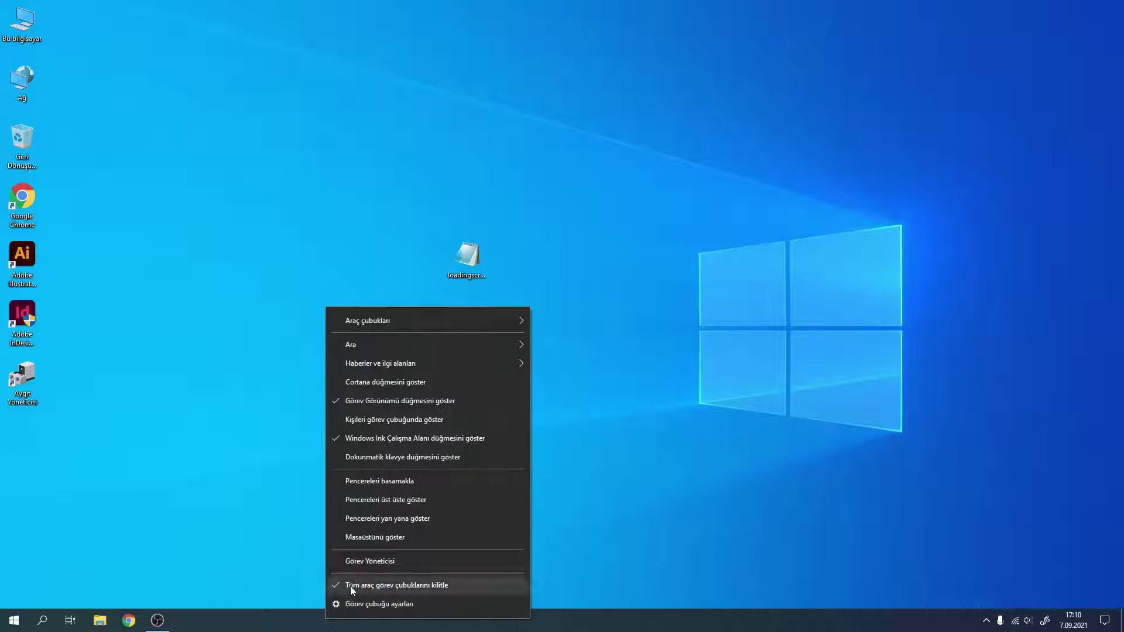
{"action": "left_click", "coordinate": [363, 557]}
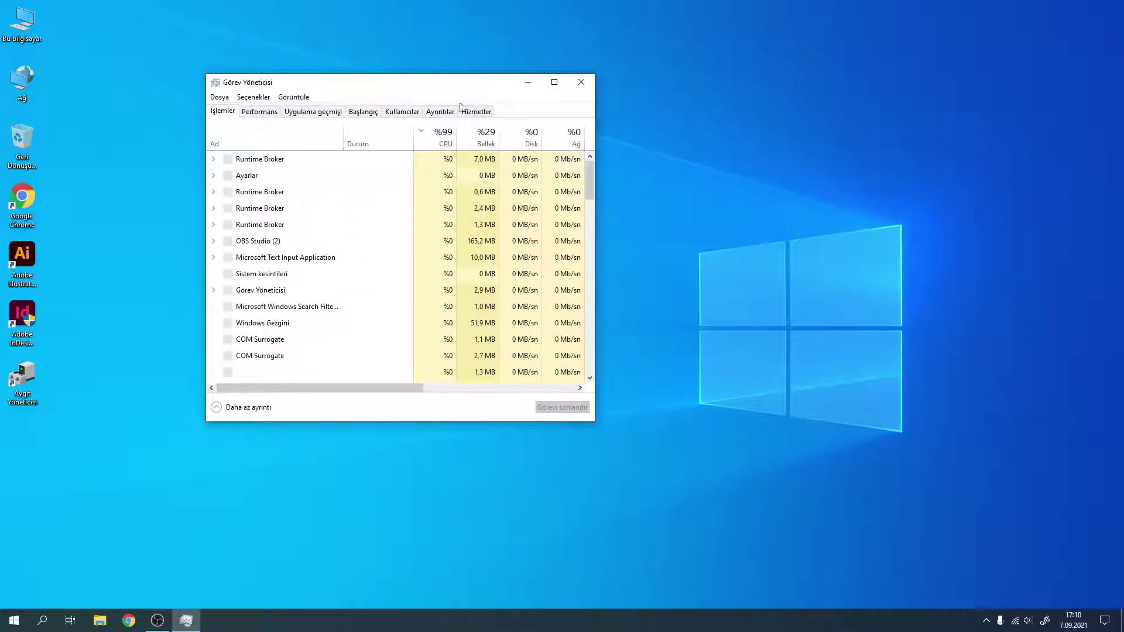
{"action": "left_click", "coordinate": [439, 112]}
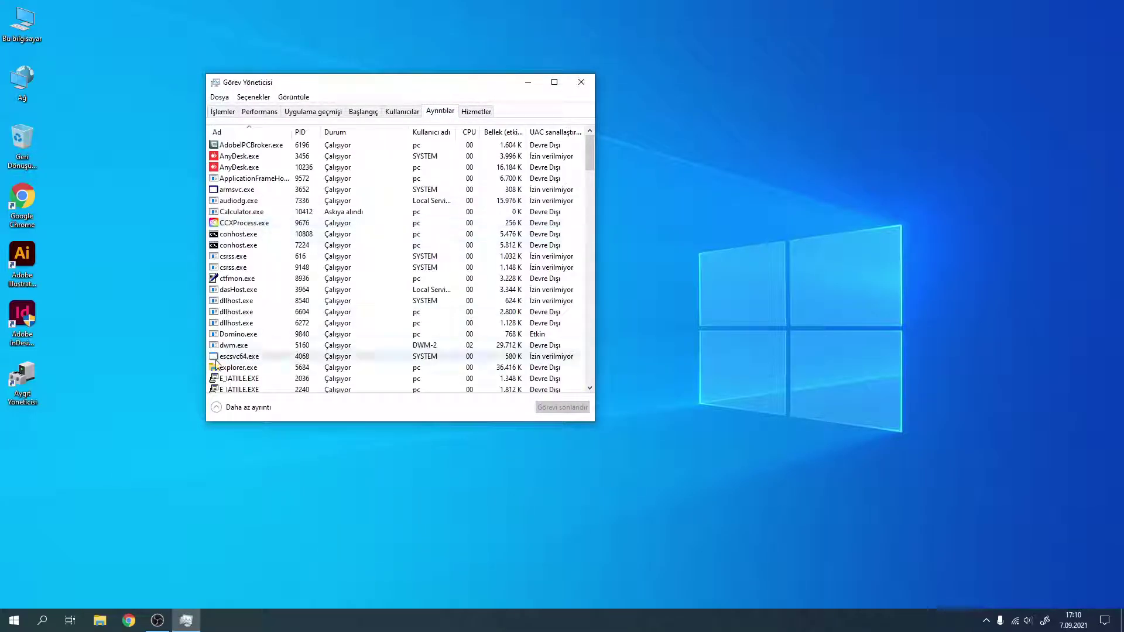
{"action": "left_click", "coordinate": [437, 368]}
{"action": "left_click", "coordinate": [569, 408]}
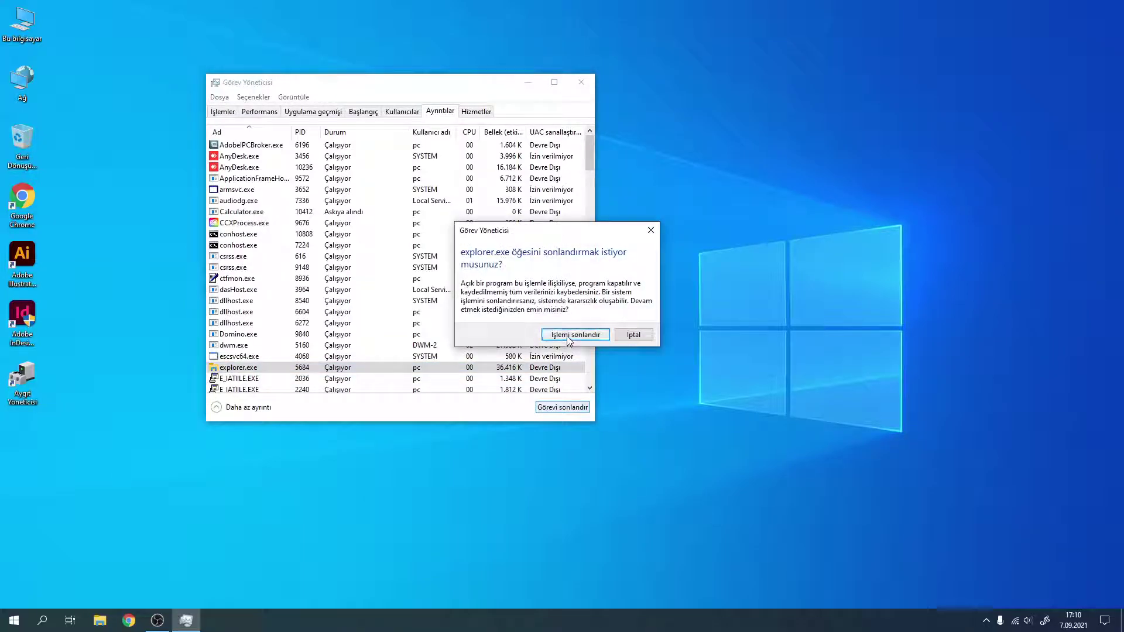
{"action": "left_click", "coordinate": [567, 335]}
- Run explorer.exe as a new task from Task Manager, then close Task Manager
{"action": "left_click", "coordinate": [219, 97]}
{"action": "left_click", "coordinate": [225, 111]}
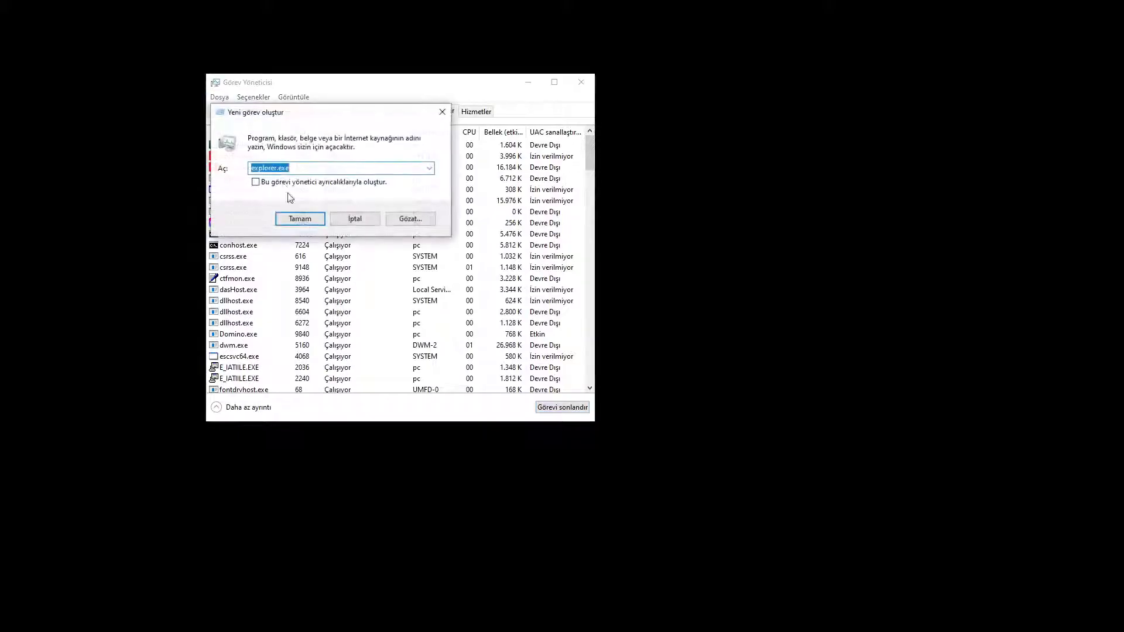
{"action": "type", "text": "explor"}
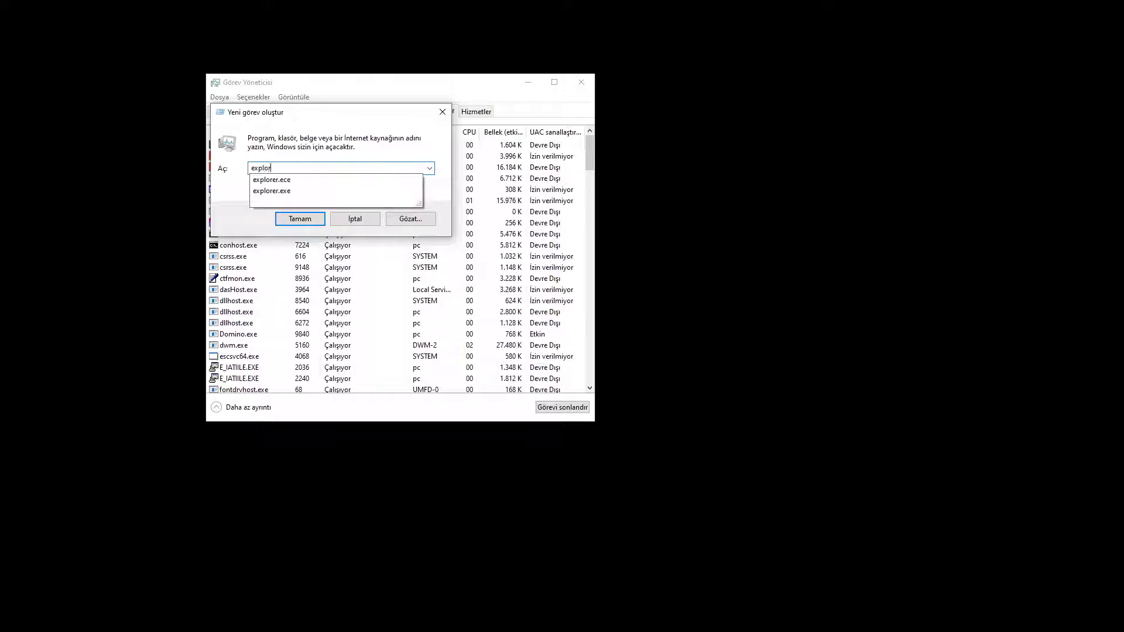
{"action": "type", "text": "er.exe"}
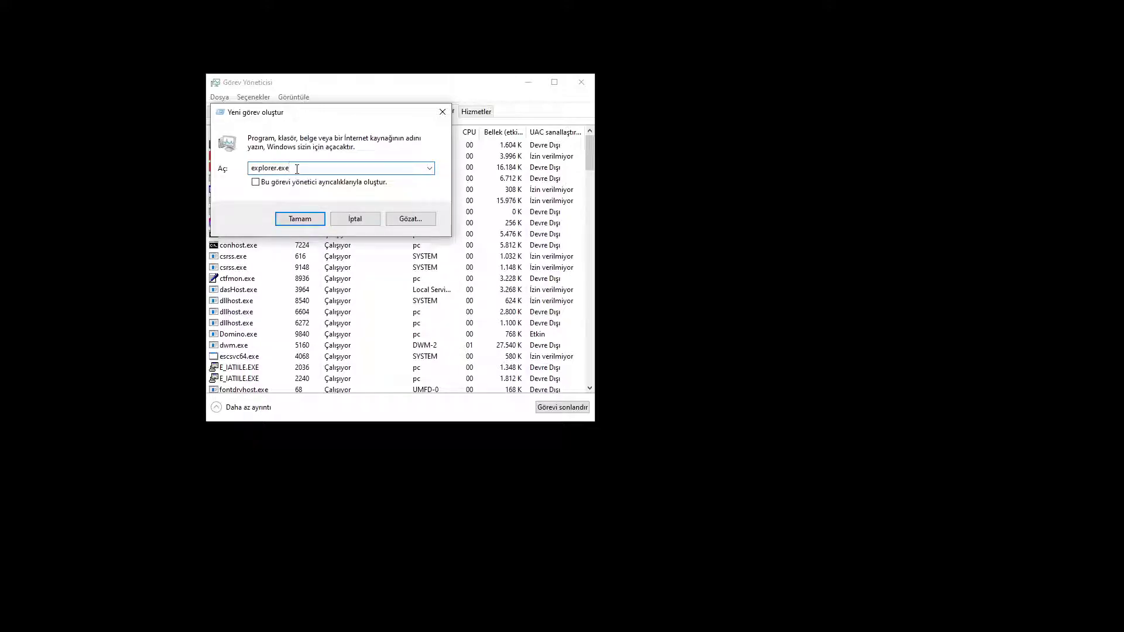
{"action": "key", "text": "Return"}
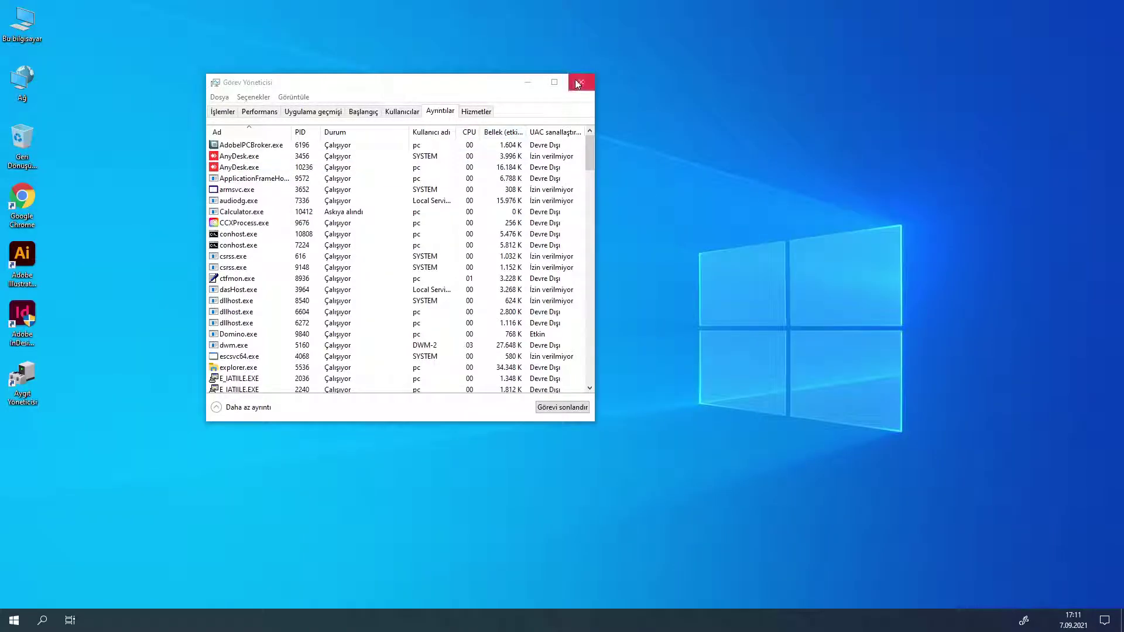
{"action": "left_click", "coordinate": [578, 83]}
{"action": "left_click", "coordinate": [466, 270]}
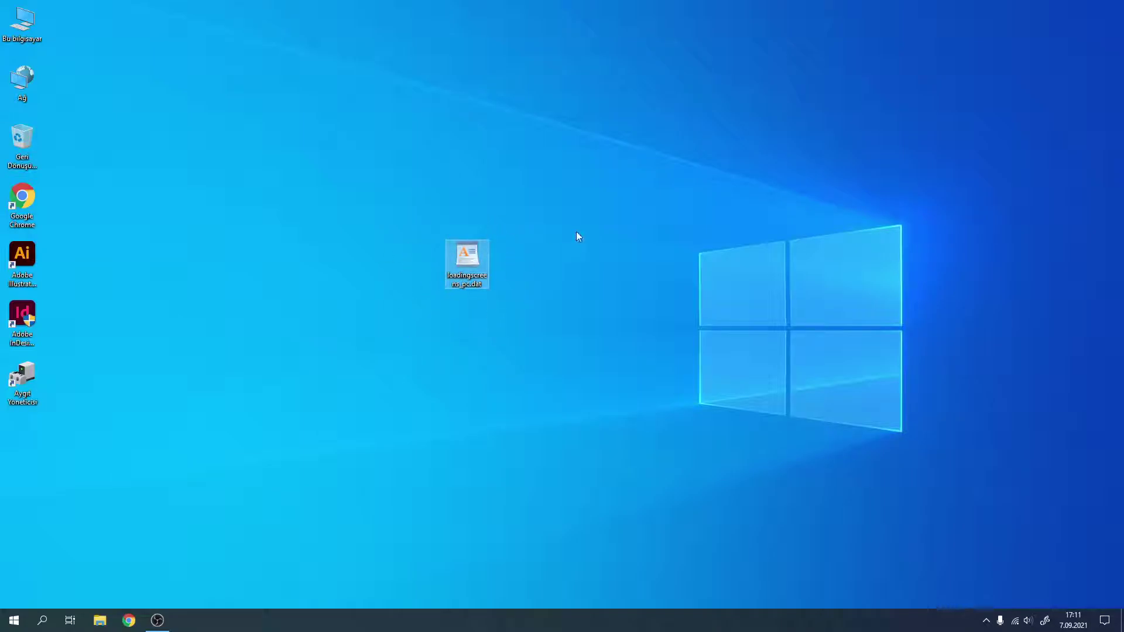
{"action": "left_click", "coordinate": [428, 349]}
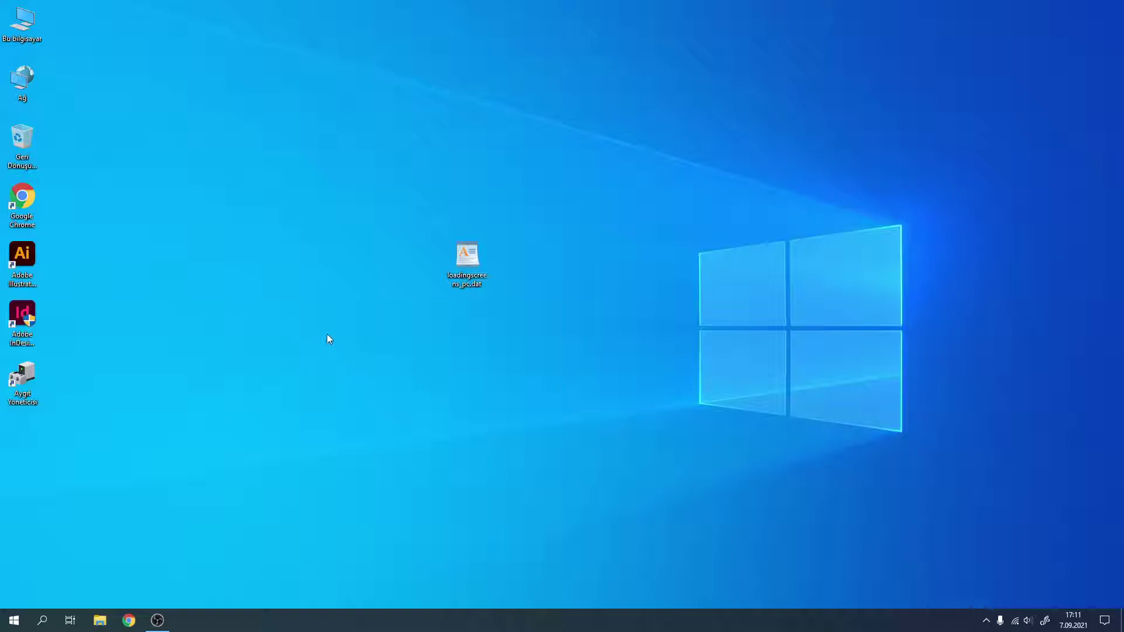
- Browse to C:\Program Dosyaları (x86)\Microsoft\Edge\Application and select msedge.exe
{"action": "double_click", "coordinate": [21, 24]}
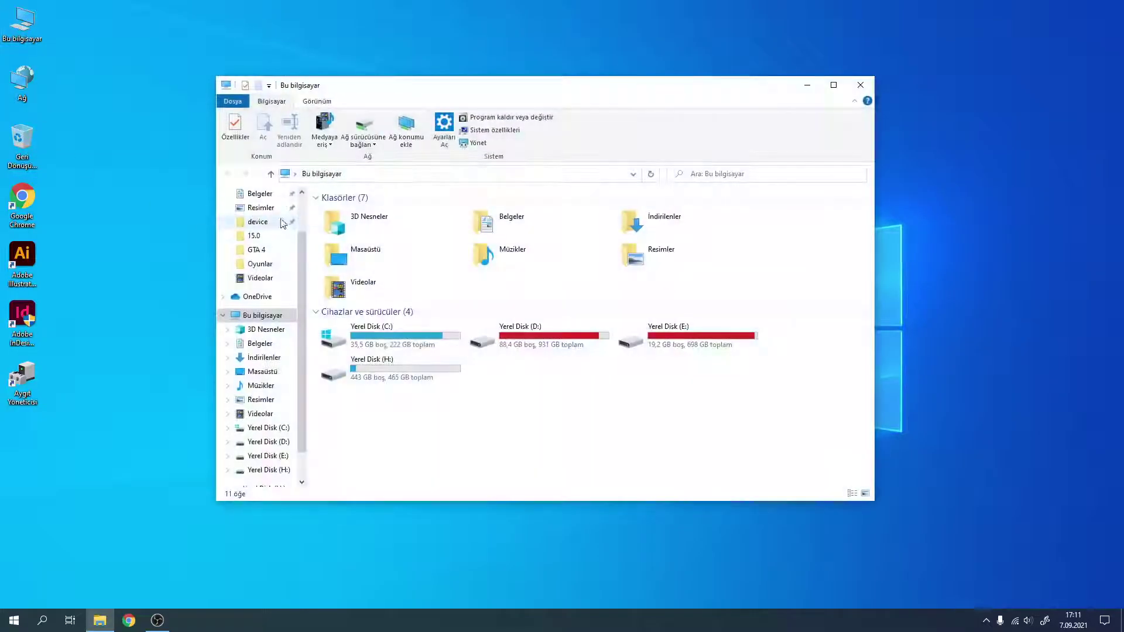
{"action": "double_click", "coordinate": [363, 335]}
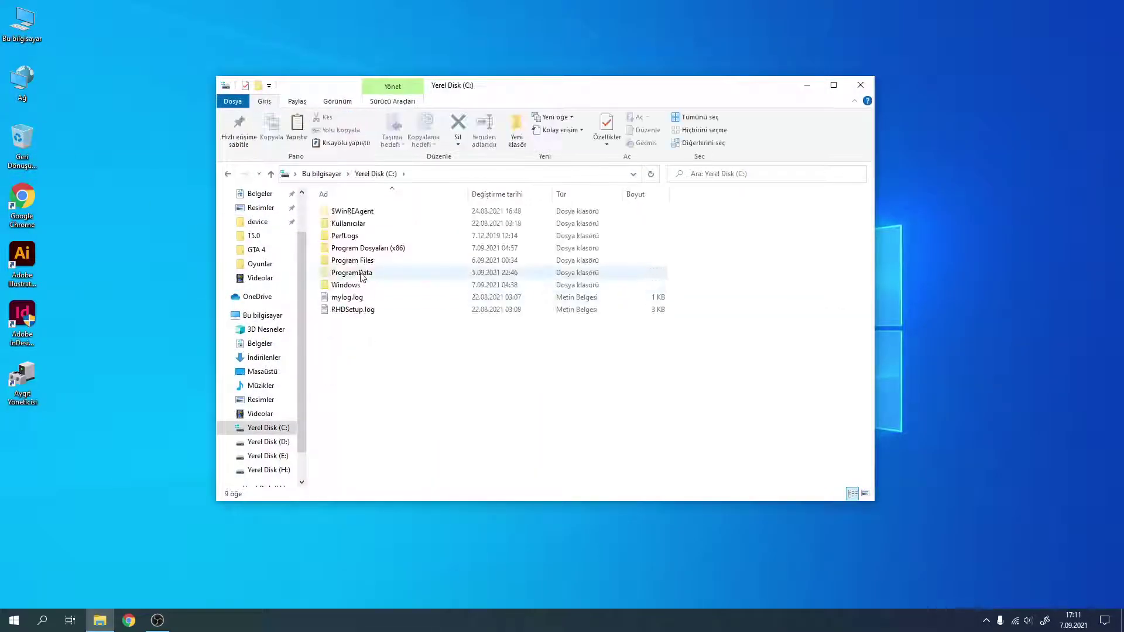
{"action": "double_click", "coordinate": [360, 251]}
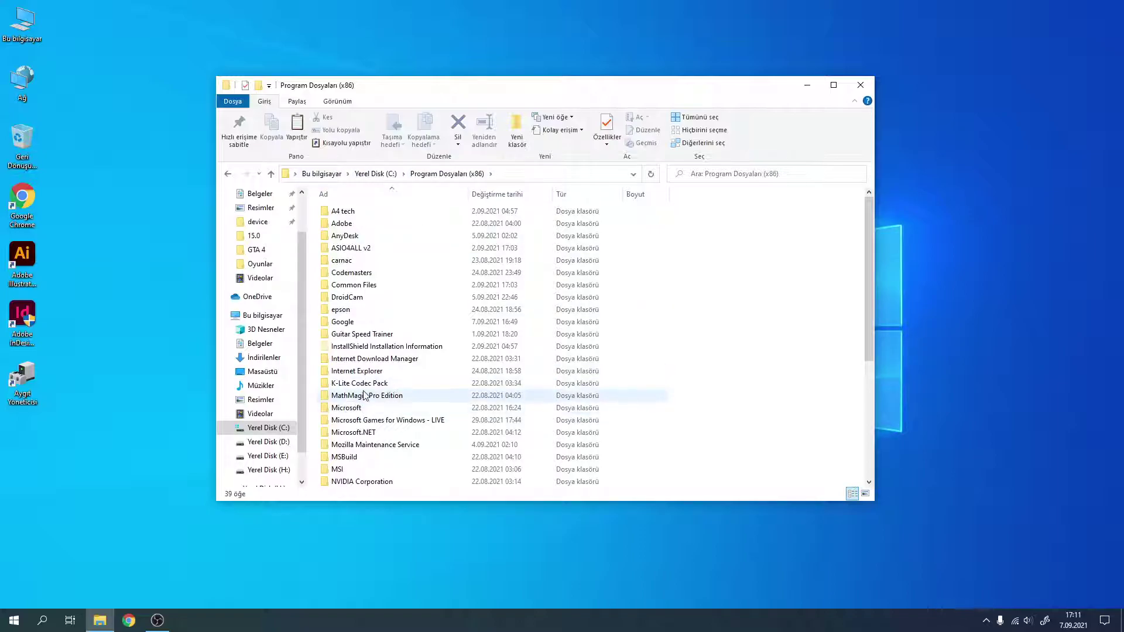
{"action": "double_click", "coordinate": [355, 410]}
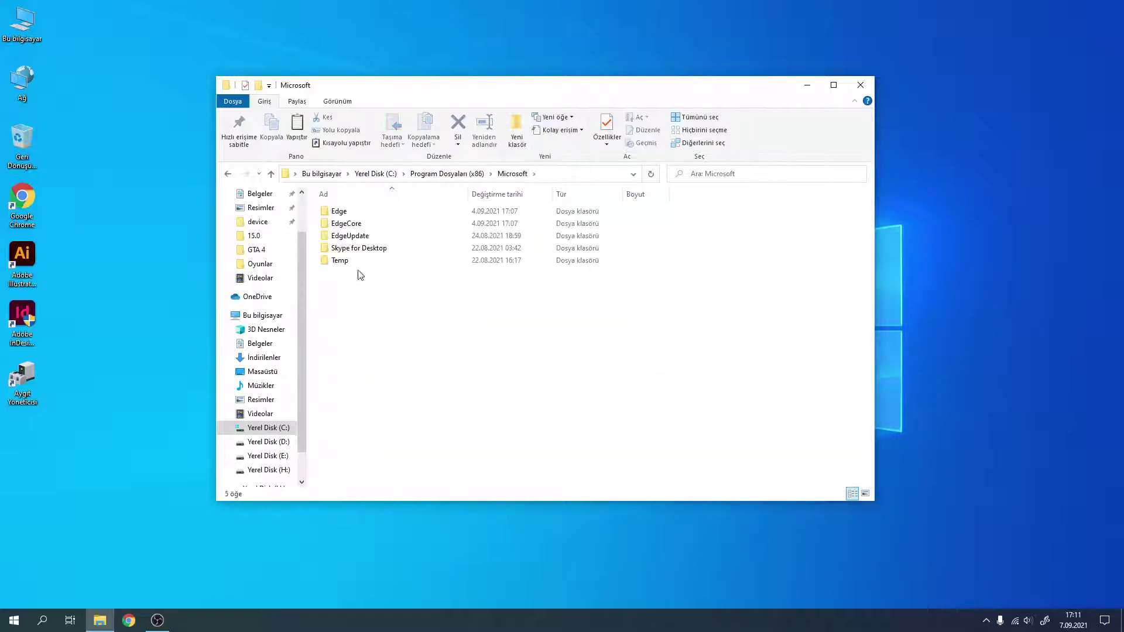
{"action": "double_click", "coordinate": [338, 211]}
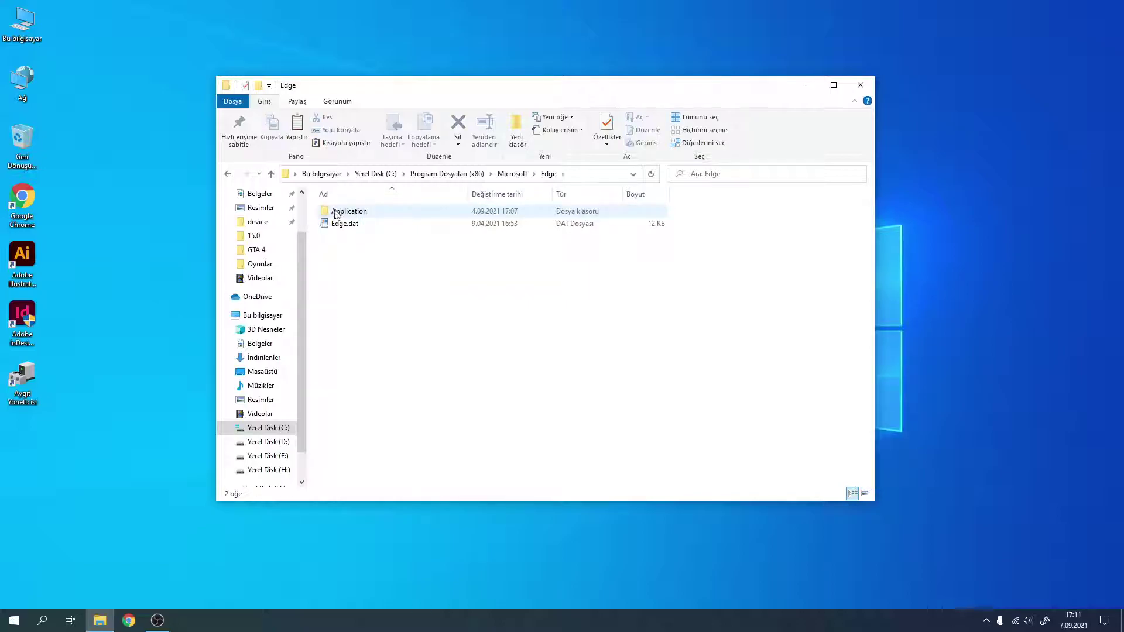
{"action": "double_click", "coordinate": [337, 213]}
{"action": "left_click", "coordinate": [346, 237]}
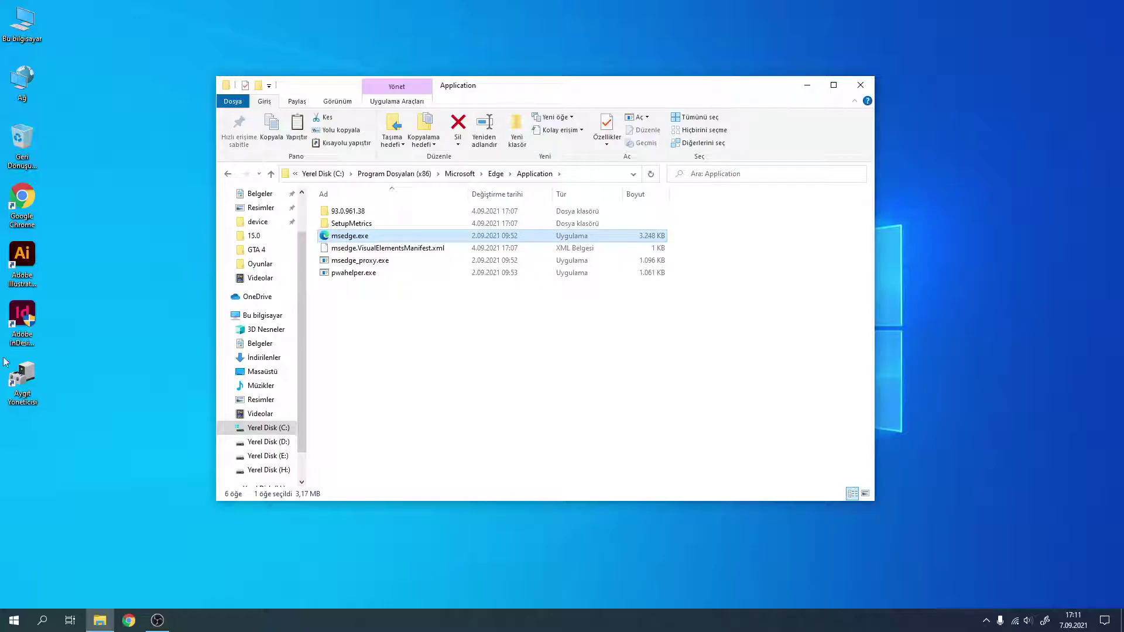
- Copy msedge.exe to the desktop and close the Application folder window
{"action": "right_click", "coordinate": [353, 236]}
{"action": "key", "text": "Escape"}
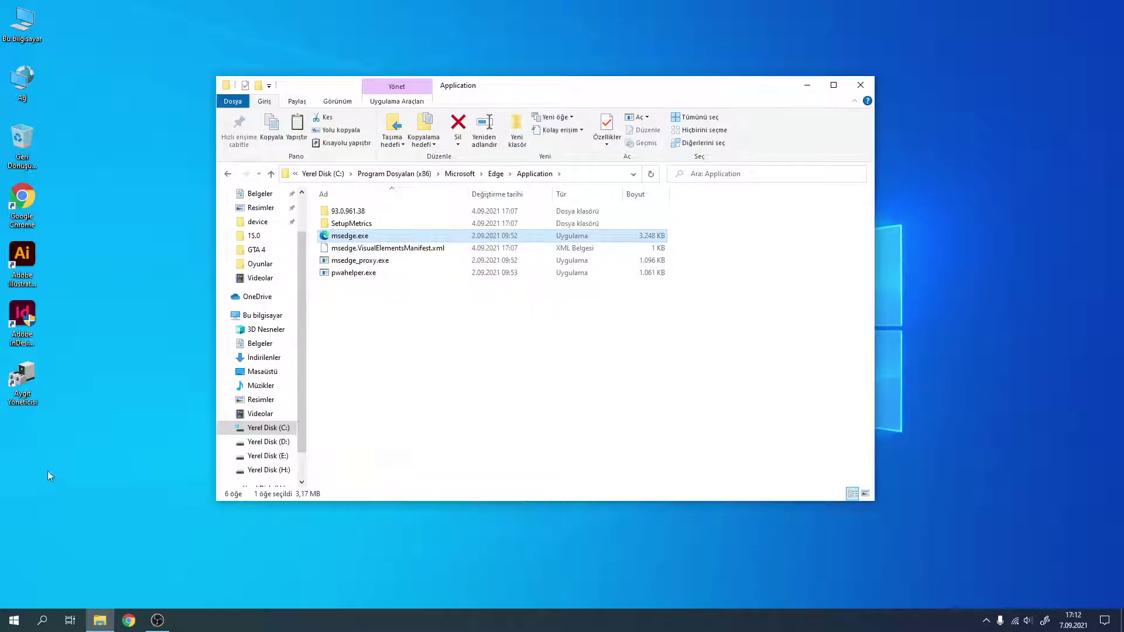
{"action": "right_click", "coordinate": [34, 459]}
{"action": "left_click", "coordinate": [64, 514]}
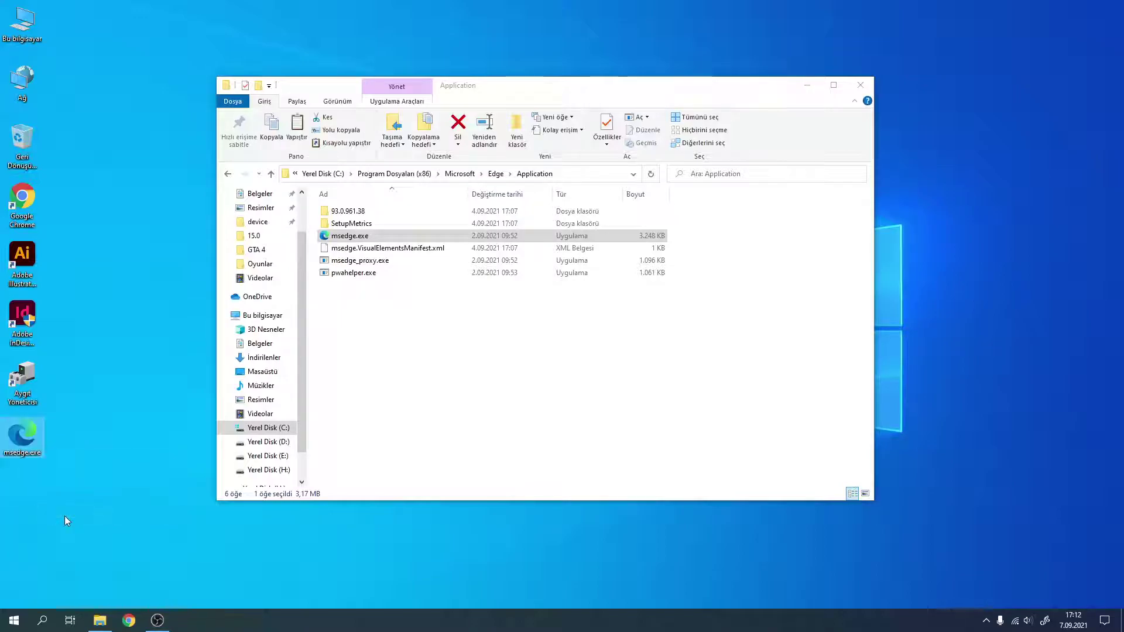
{"action": "left_click", "coordinate": [860, 85]}
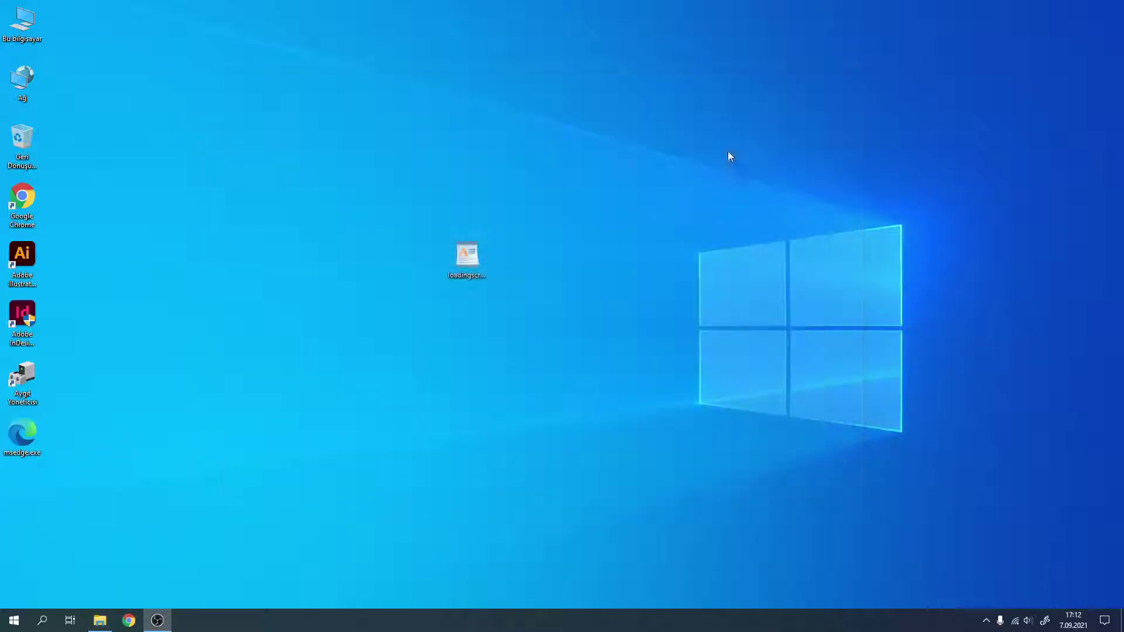
- For loadingscreens_pc.dat, choose to always open .dat files with another app and browse this PC for it
{"action": "left_click", "coordinate": [473, 250]}
{"action": "right_click", "coordinate": [473, 250]}
{"action": "left_click", "coordinate": [522, 336]}
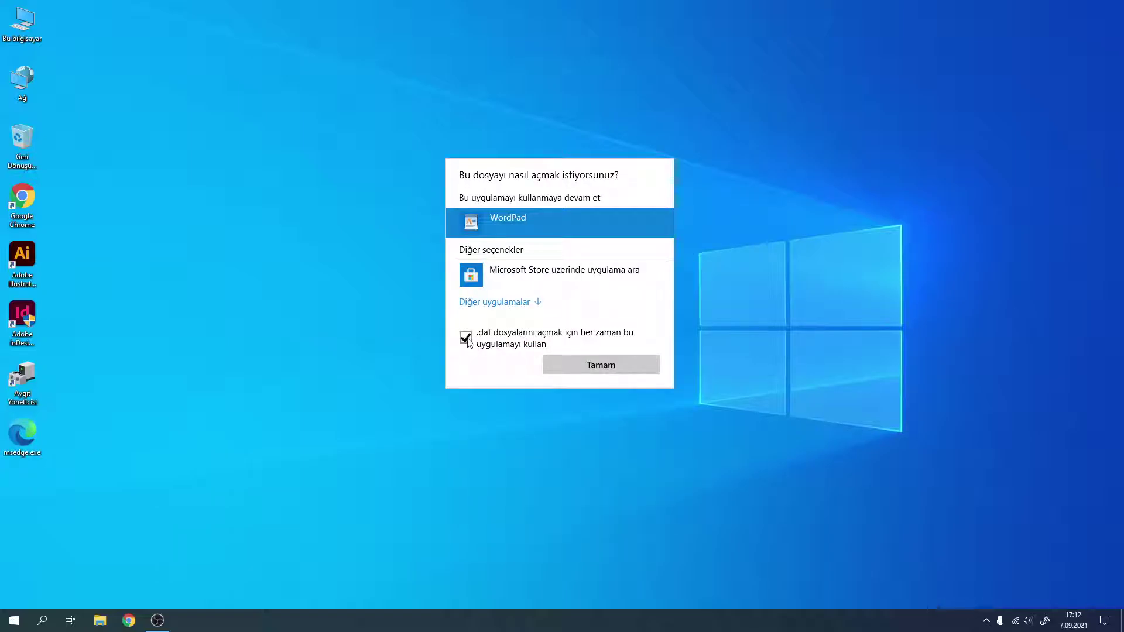
{"action": "left_click", "coordinate": [494, 302]}
{"action": "scroll", "coordinate": [490, 328], "scroll_direction": "down", "scroll_amount": 6}
{"action": "scroll", "coordinate": [491, 352], "scroll_direction": "down", "scroll_amount": 1}
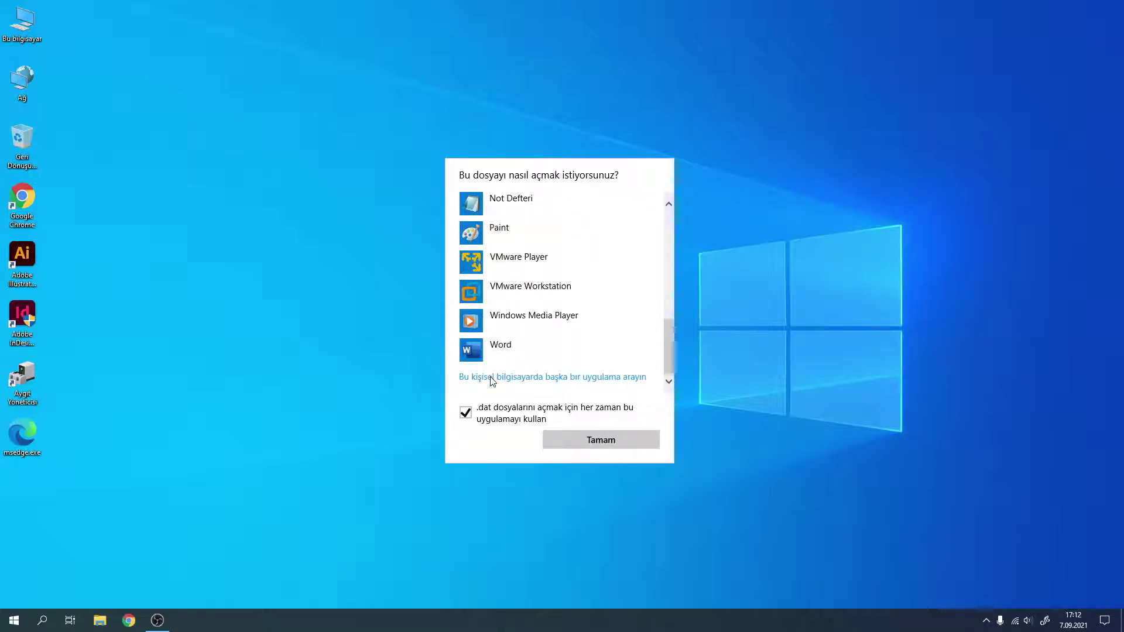
{"action": "left_click", "coordinate": [492, 378]}
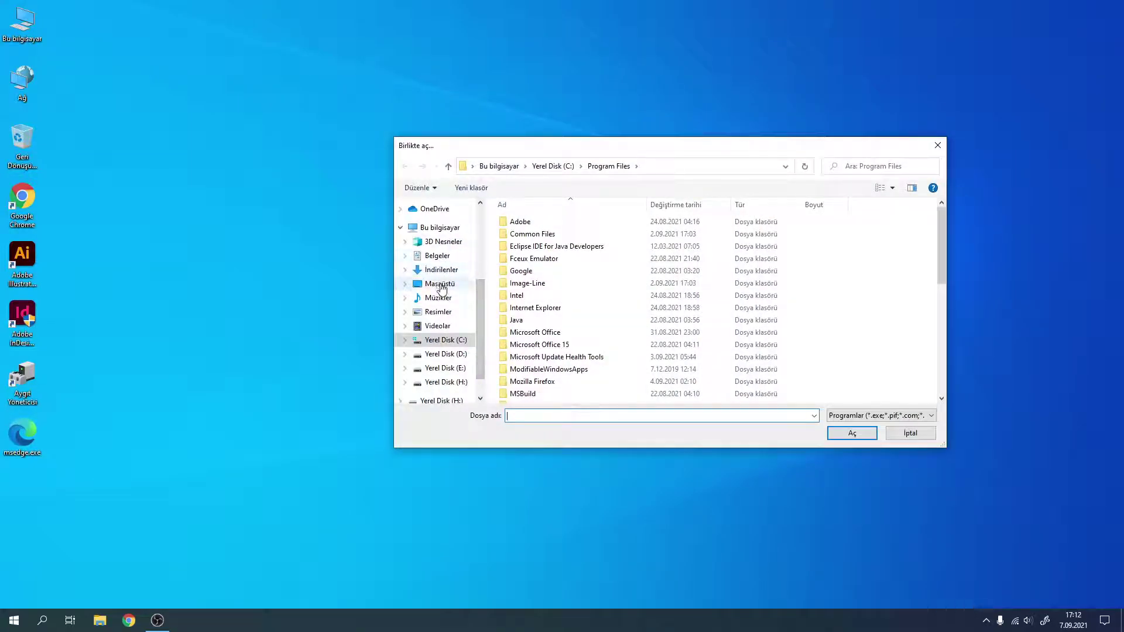
- Pick the desktop copy of msedge.exe as the default app for .dat files and dismiss the resulting message
{"action": "left_click", "coordinate": [442, 285]}
{"action": "scroll", "coordinate": [586, 310], "scroll_direction": "down", "scroll_amount": 3}
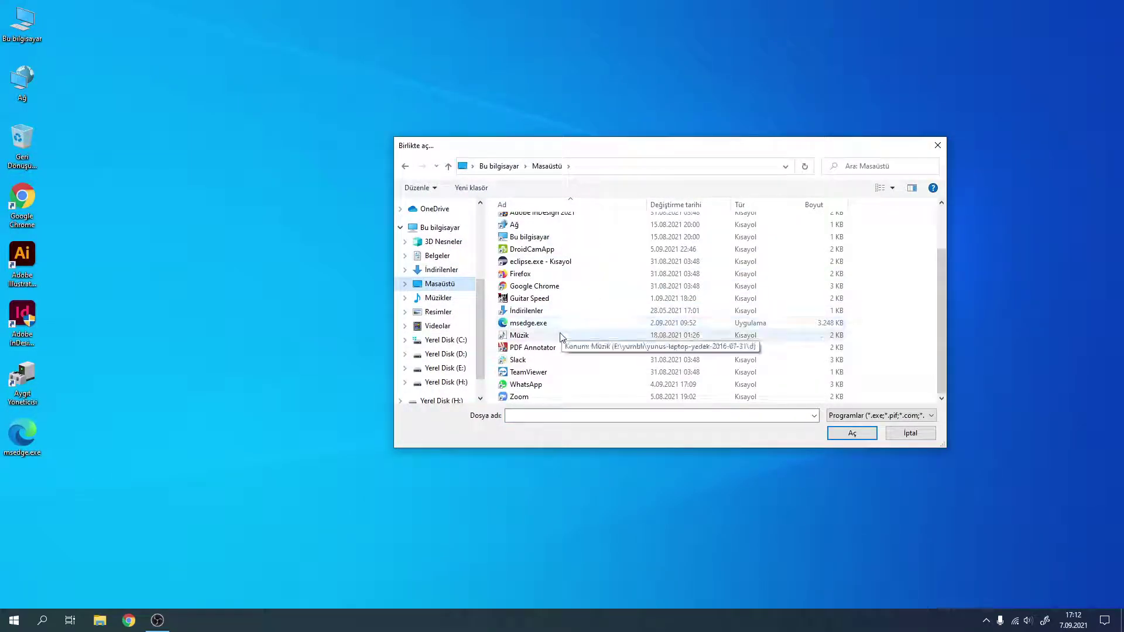
{"action": "left_click", "coordinate": [528, 323]}
{"action": "left_click", "coordinate": [853, 432]}
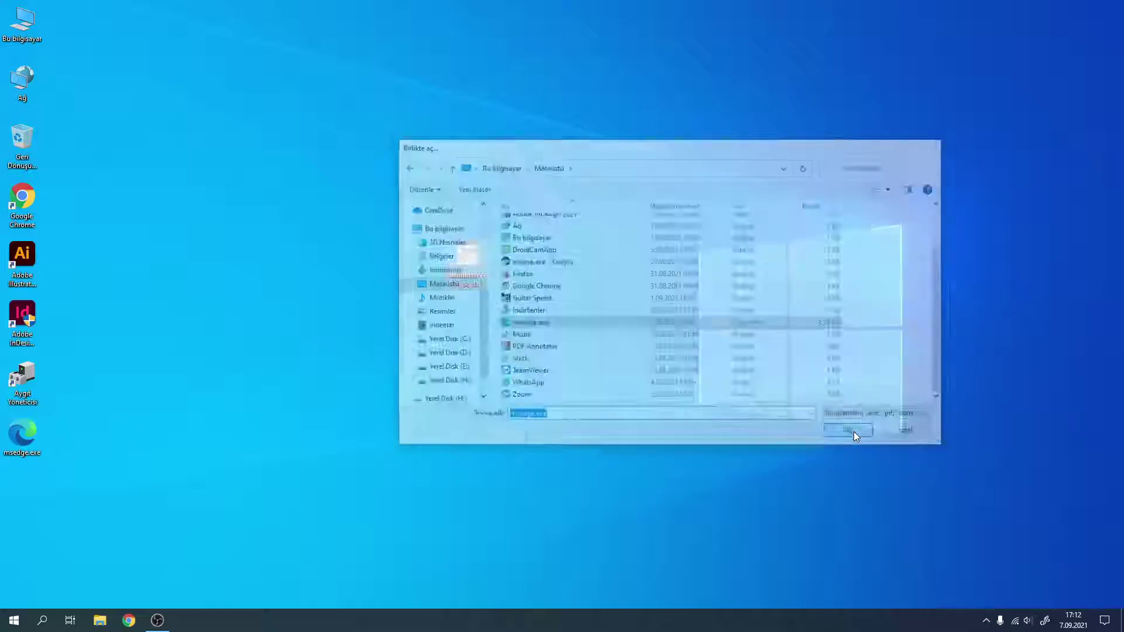
{"action": "left_click_drag", "start_coordinate": [550, 240], "coordinate": [528, 329]}
{"action": "left_click", "coordinate": [467, 263]}
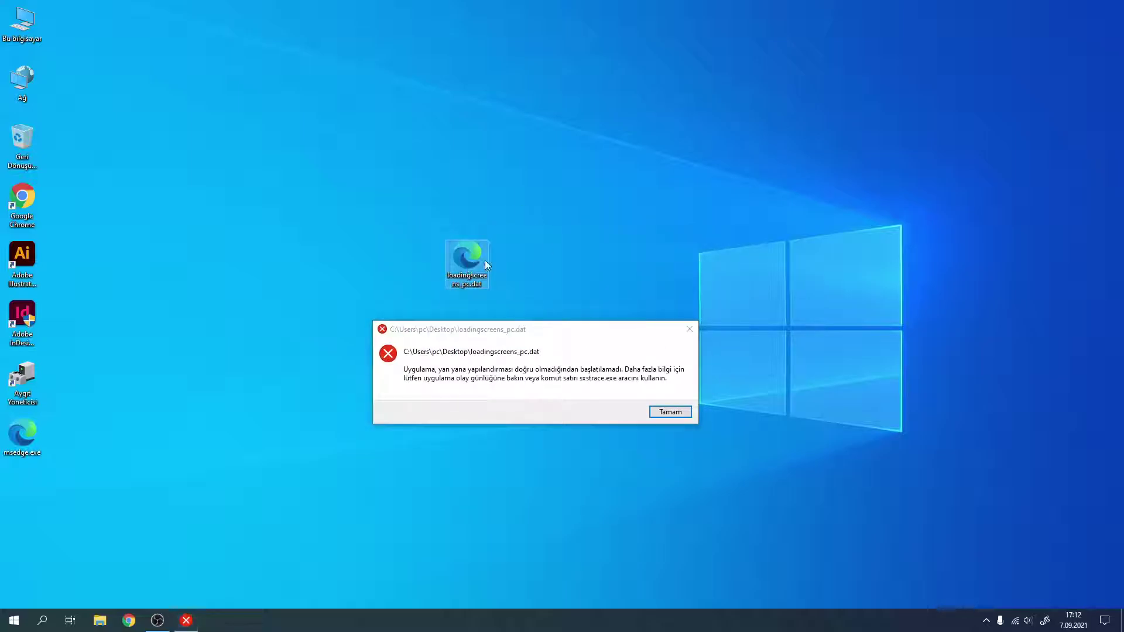
{"action": "left_click", "coordinate": [686, 414]}
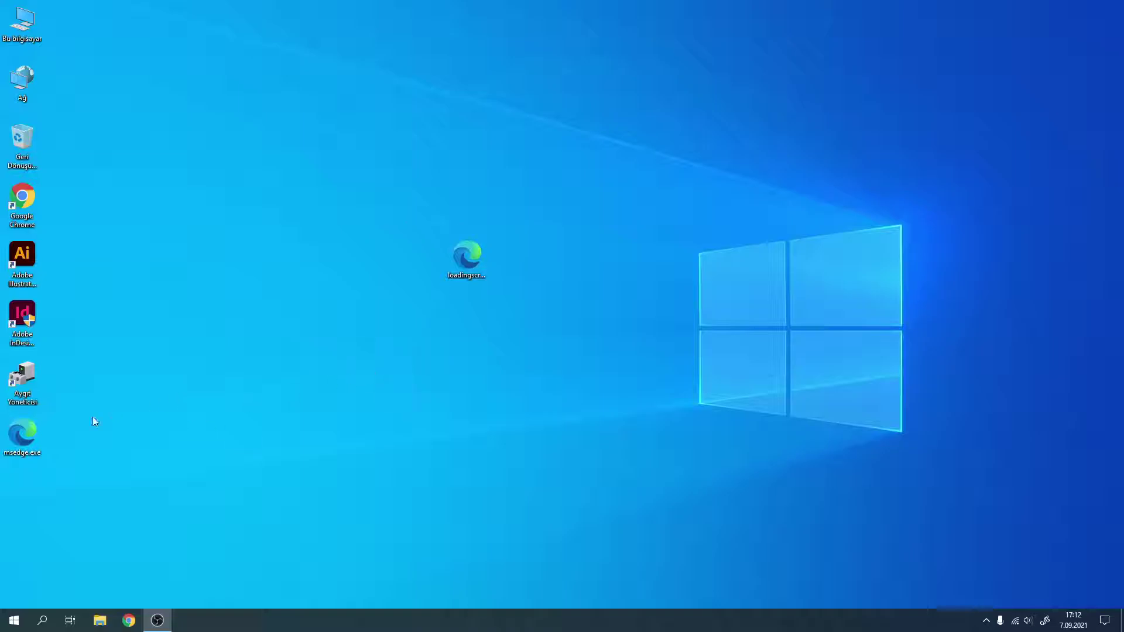
- Permanently delete the msedge.exe copy from the desktop and refresh the desktop
{"action": "left_click", "coordinate": [18, 442]}
{"action": "key", "text": "shift+Delete"}
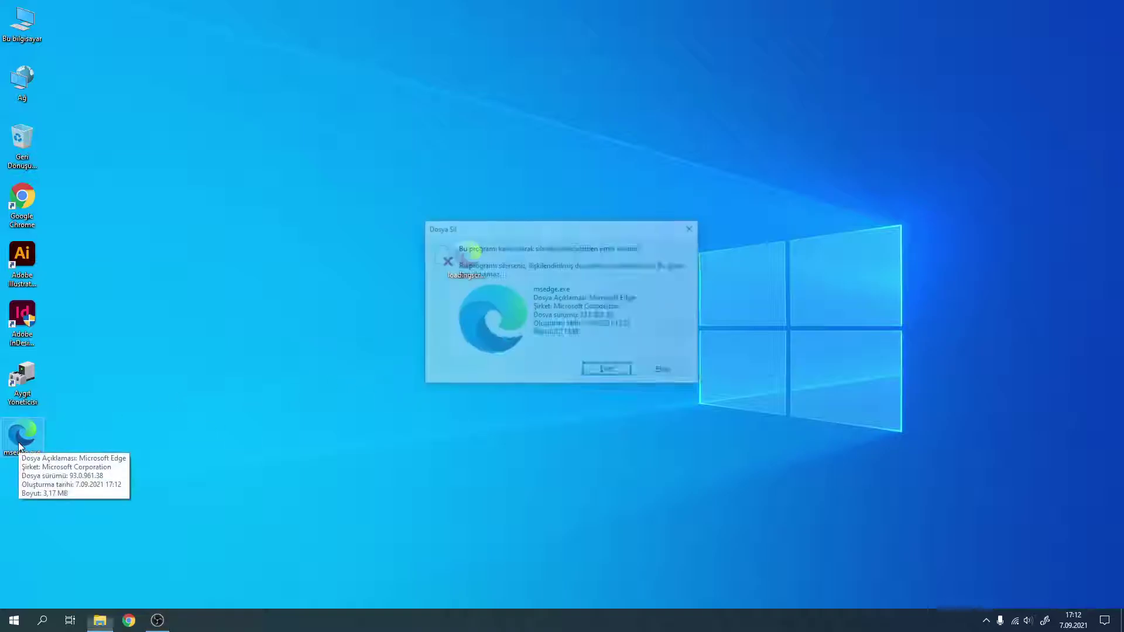
{"action": "key", "text": "Return"}
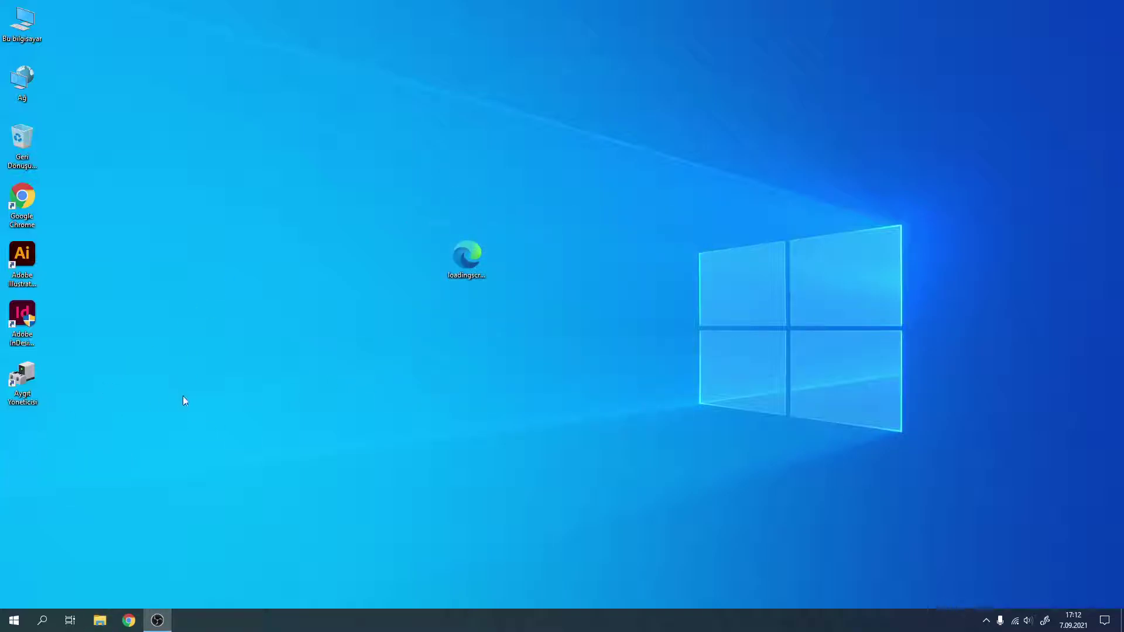
{"action": "right_click", "coordinate": [325, 332]}
{"action": "right_click", "coordinate": [354, 371]}
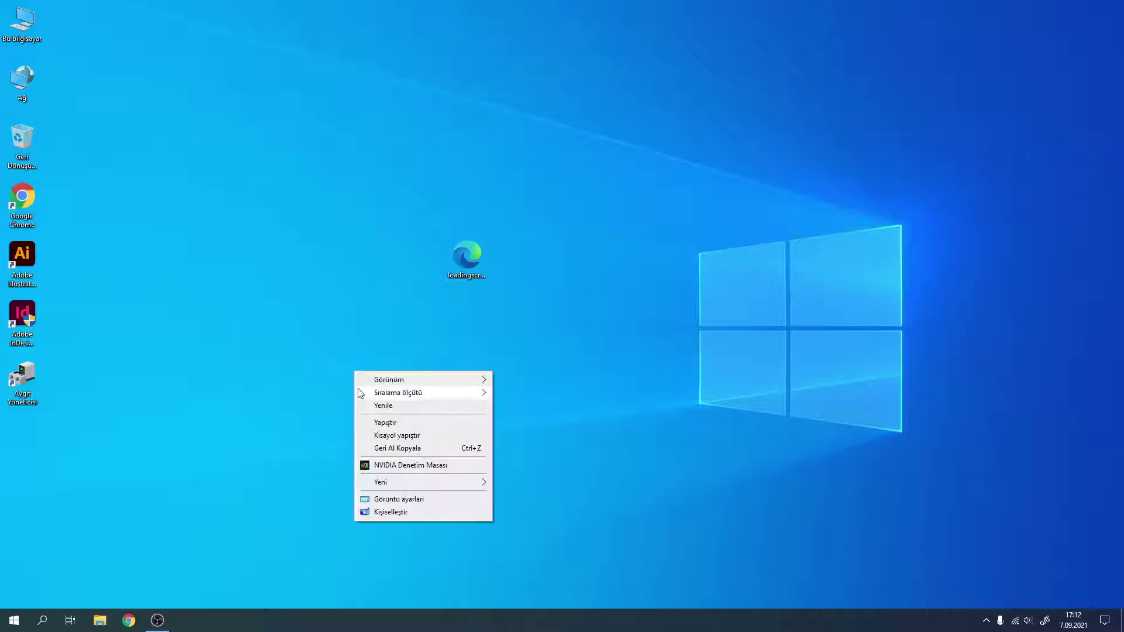
{"action": "left_click", "coordinate": [375, 410]}
- Open Task Manager and end the explorer.exe process from its detailed process list
{"action": "right_click", "coordinate": [408, 622]}
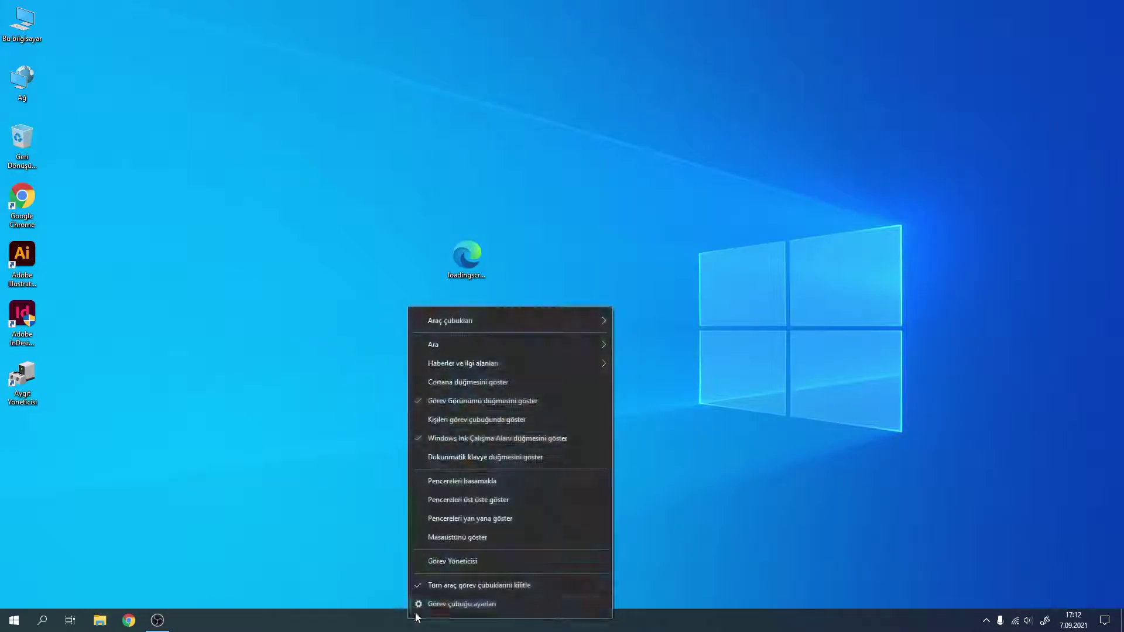
{"action": "left_click", "coordinate": [444, 560]}
{"action": "left_click", "coordinate": [440, 111]}
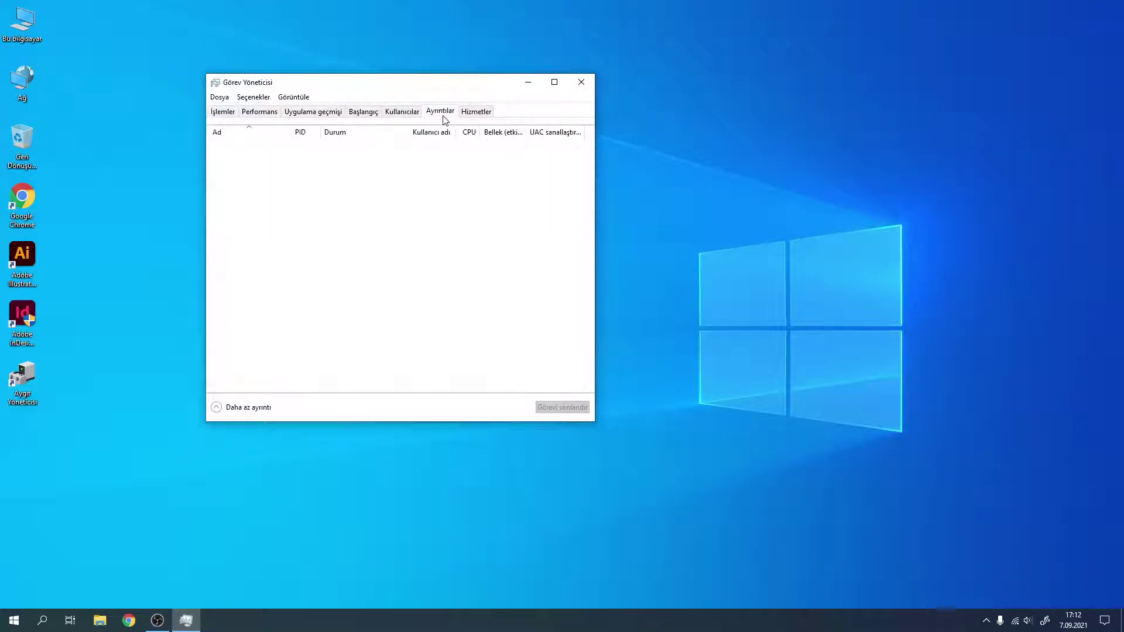
{"action": "left_click", "coordinate": [257, 367]}
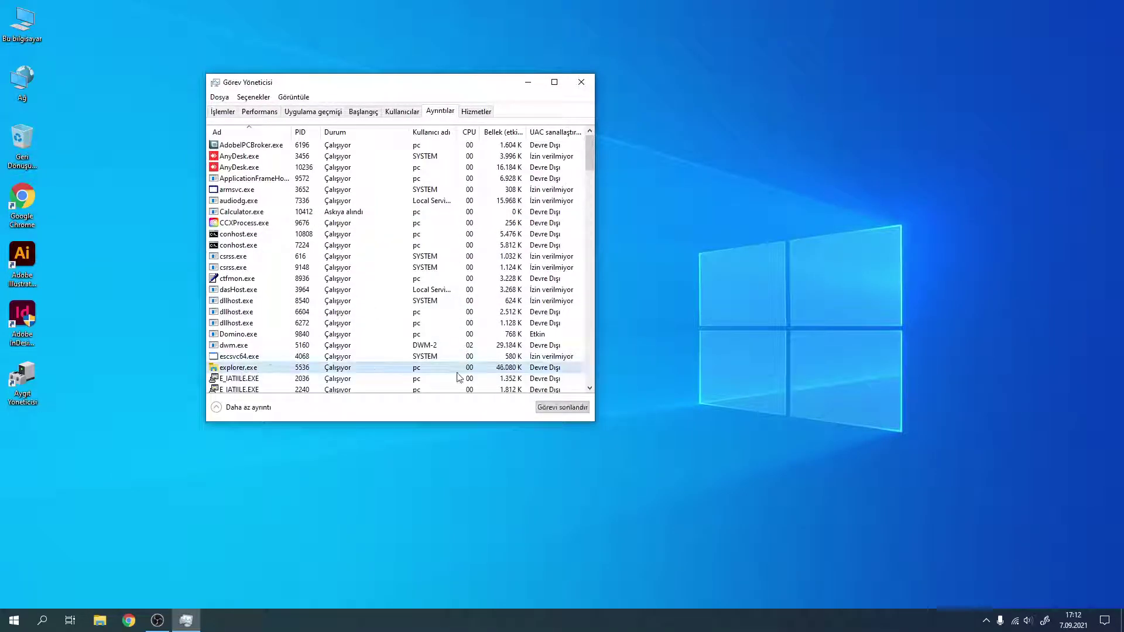
{"action": "left_click", "coordinate": [579, 410]}
{"action": "left_click", "coordinate": [567, 338]}
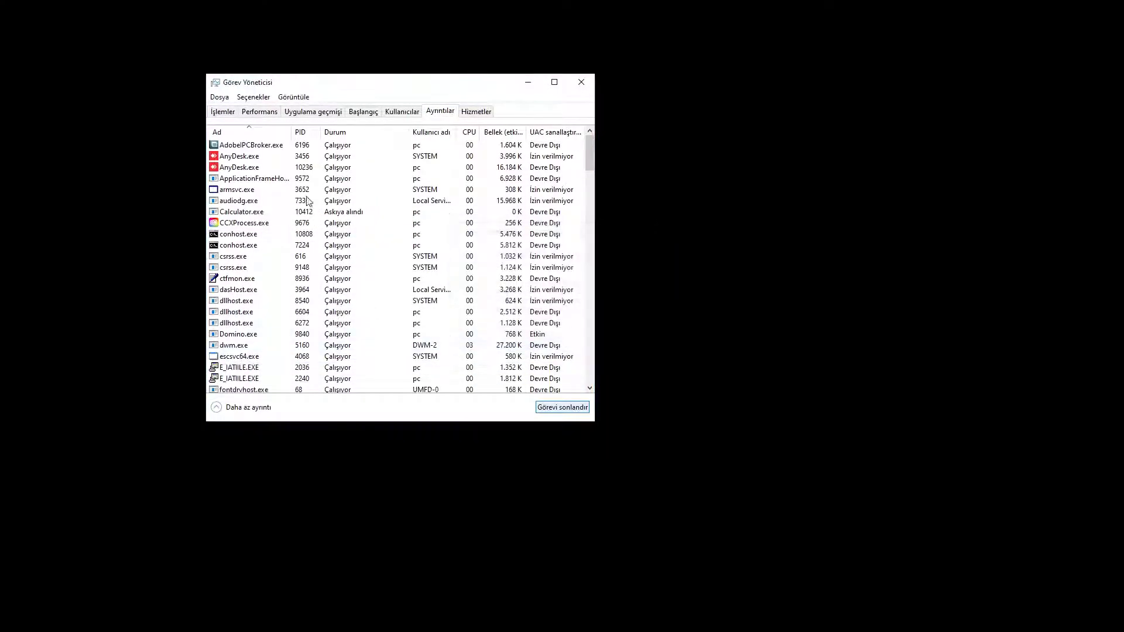
- Start explorer.exe again as a new task and close Task Manager
{"action": "left_click", "coordinate": [219, 97]}
{"action": "left_click", "coordinate": [249, 110]}
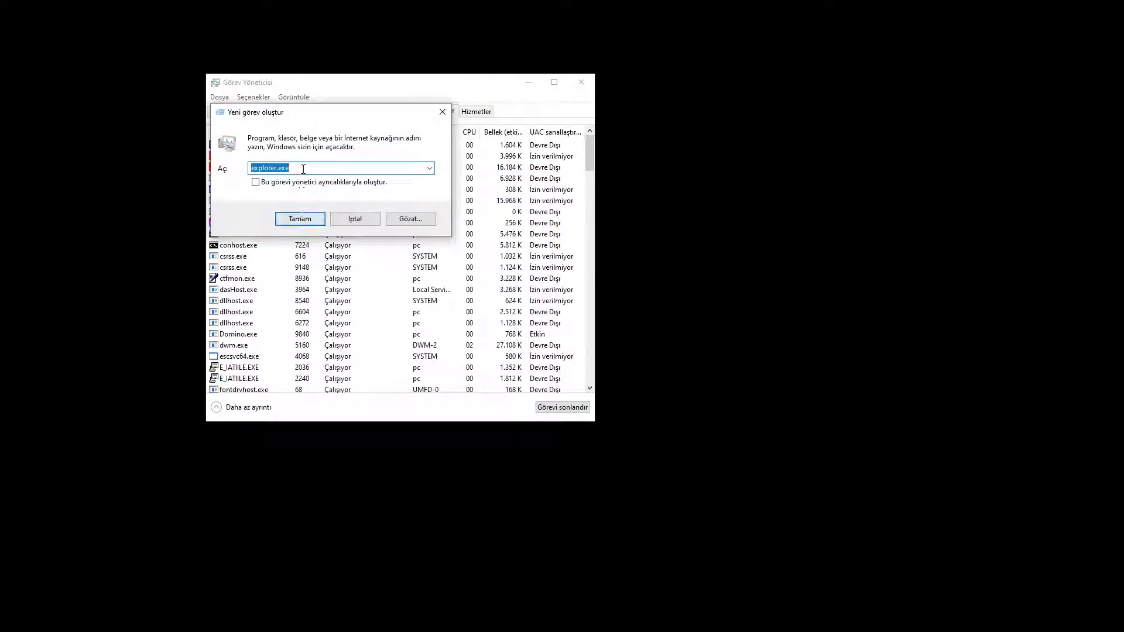
{"action": "type", "text": "explorer.exe"}
{"action": "key", "text": "Return"}
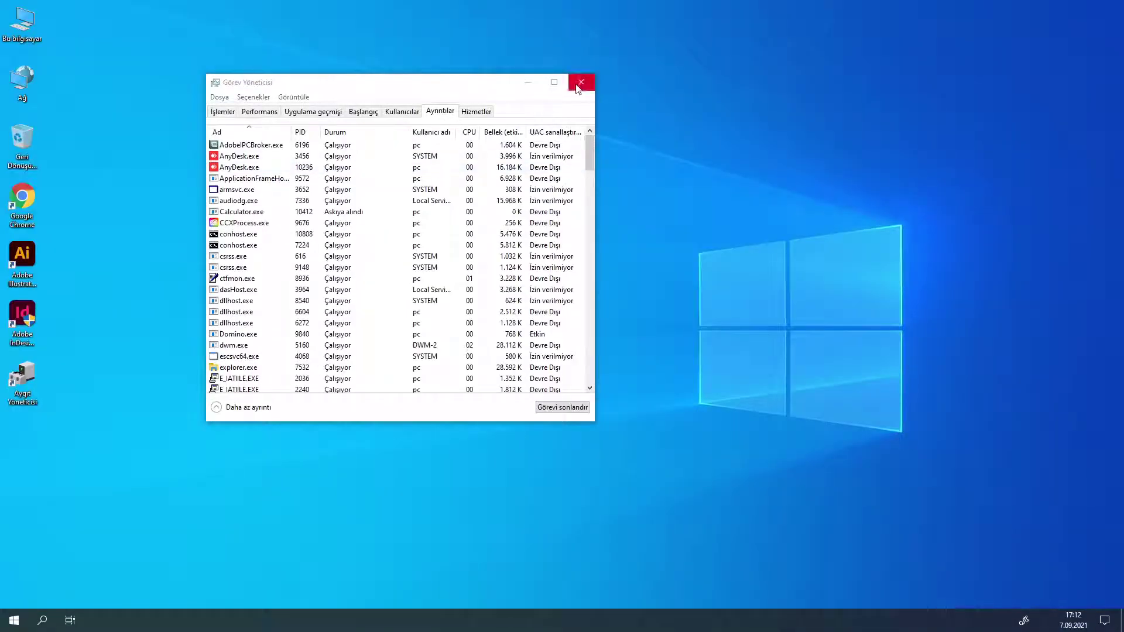
{"action": "left_click", "coordinate": [579, 82]}
- Open loadingscreens_pc.dat to check its file association, then cancel the app chooser
{"action": "left_click", "coordinate": [468, 257]}
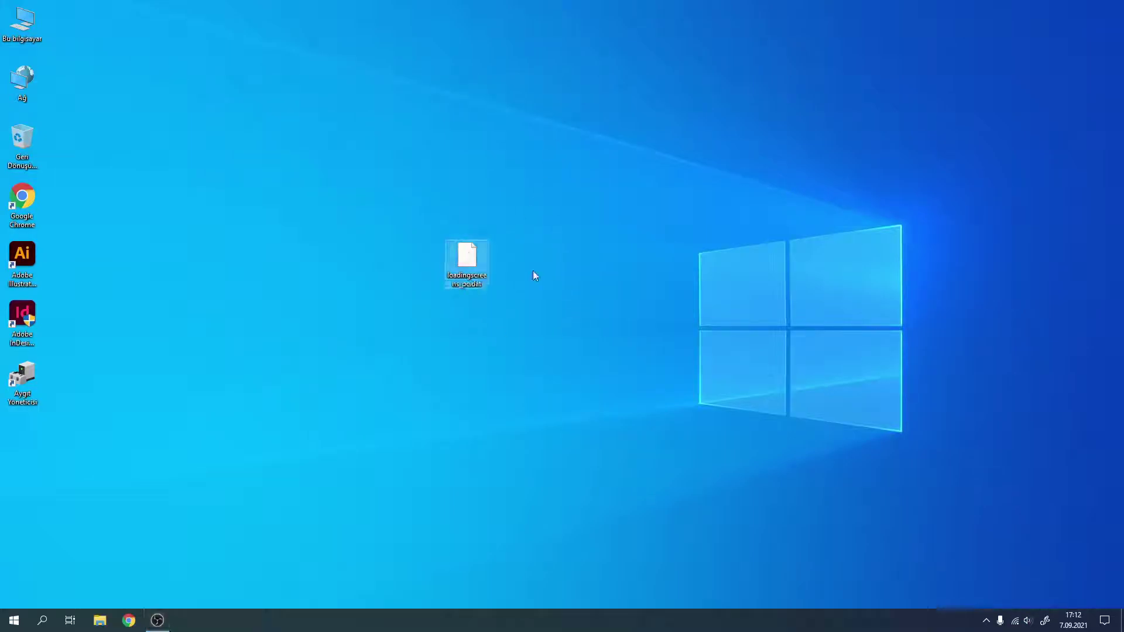
{"action": "double_click", "coordinate": [469, 258]}
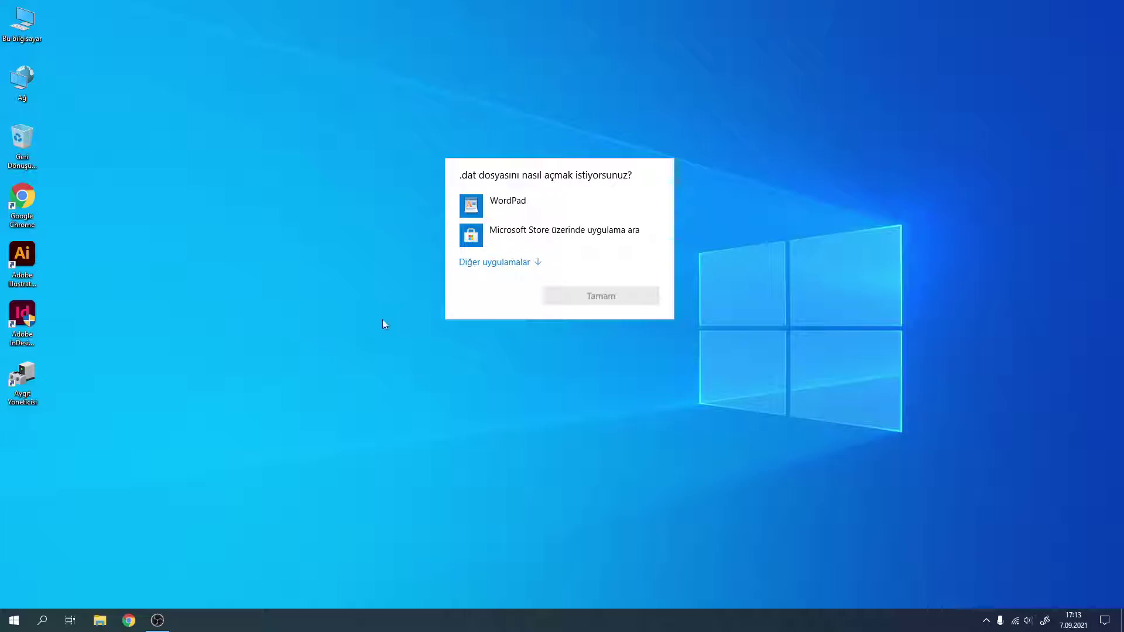
{"action": "key", "text": "Escape"}
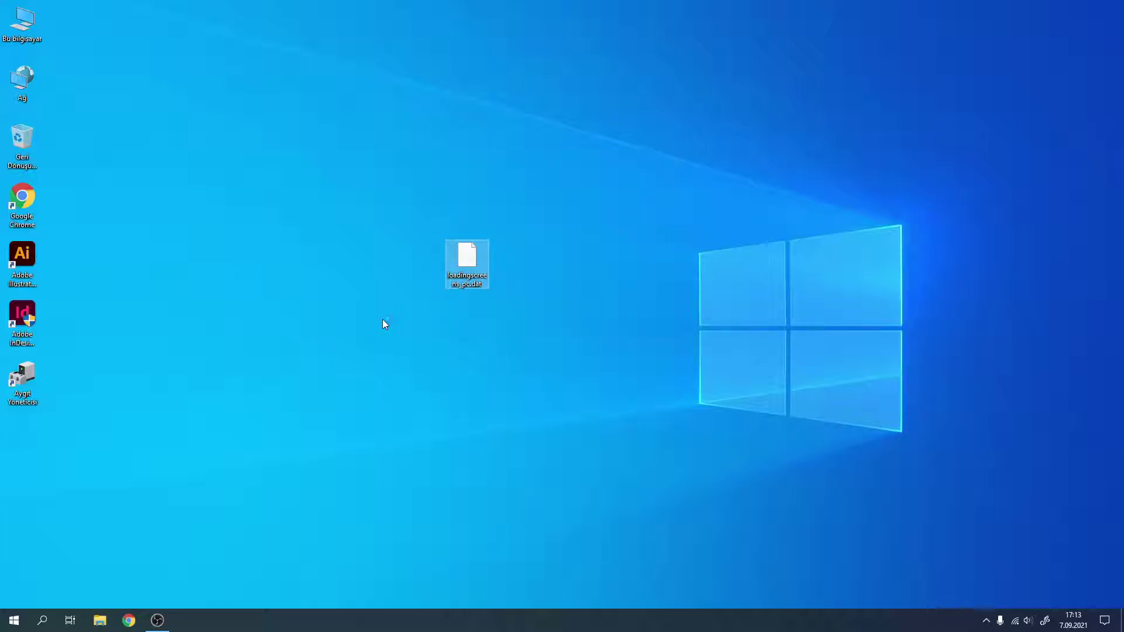